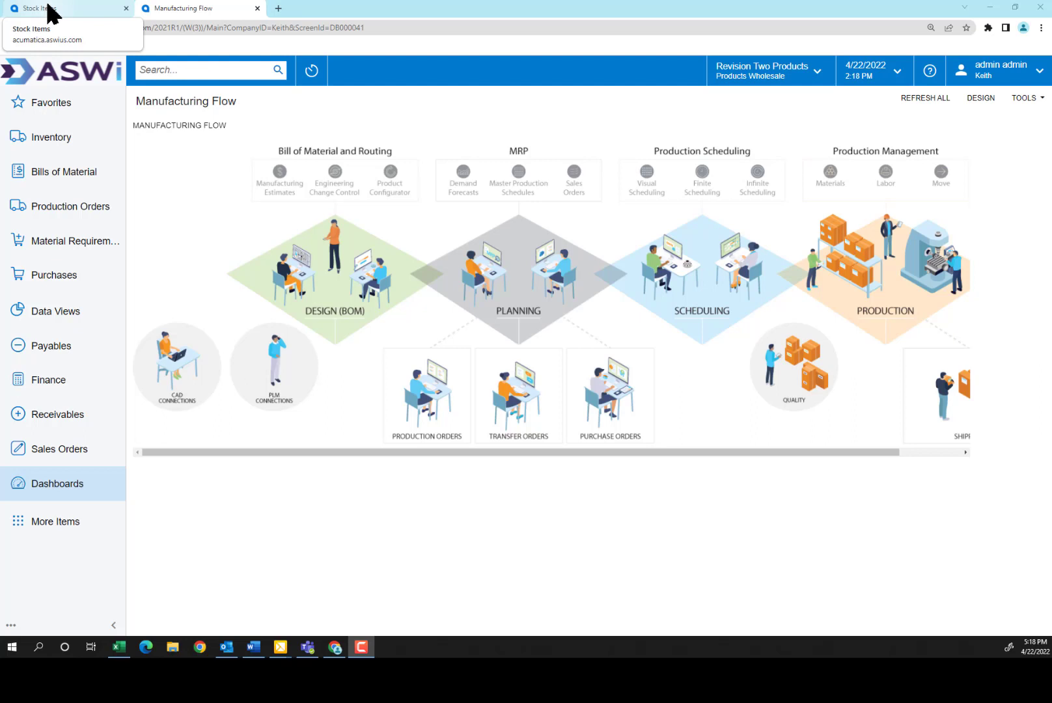
# - Walk through the Keurig BOM items: Model 450, Printed Circuit Board, Sheet Metal, Base Unit, Reservoir Inlet
pyautogui.click(51, 12)
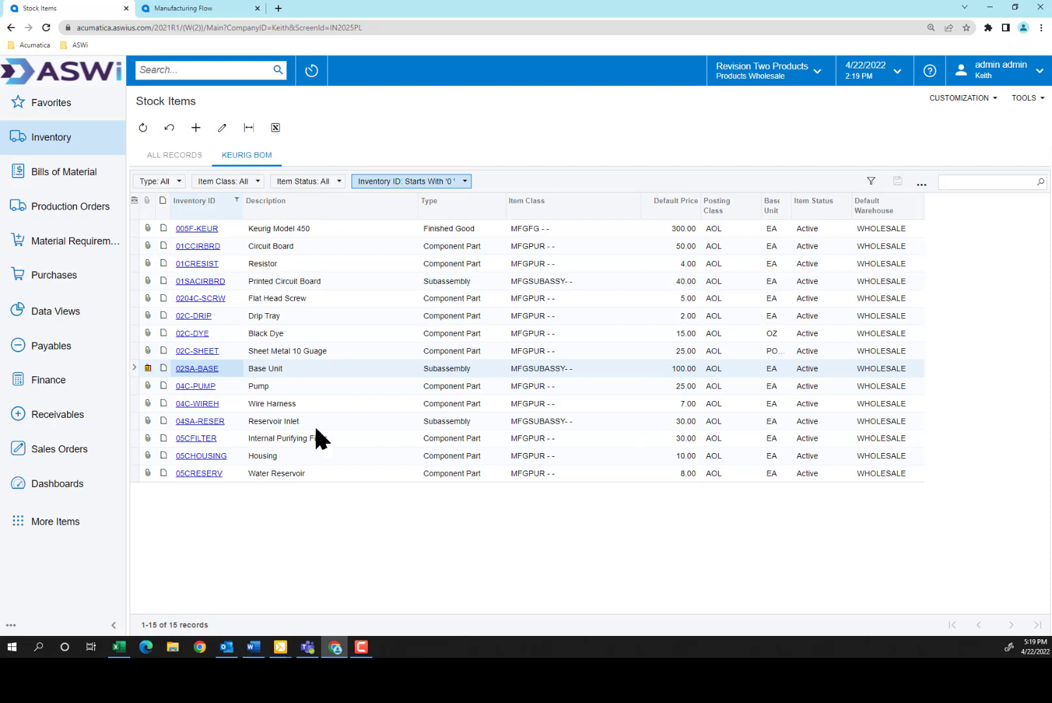
pyautogui.click(300, 232)
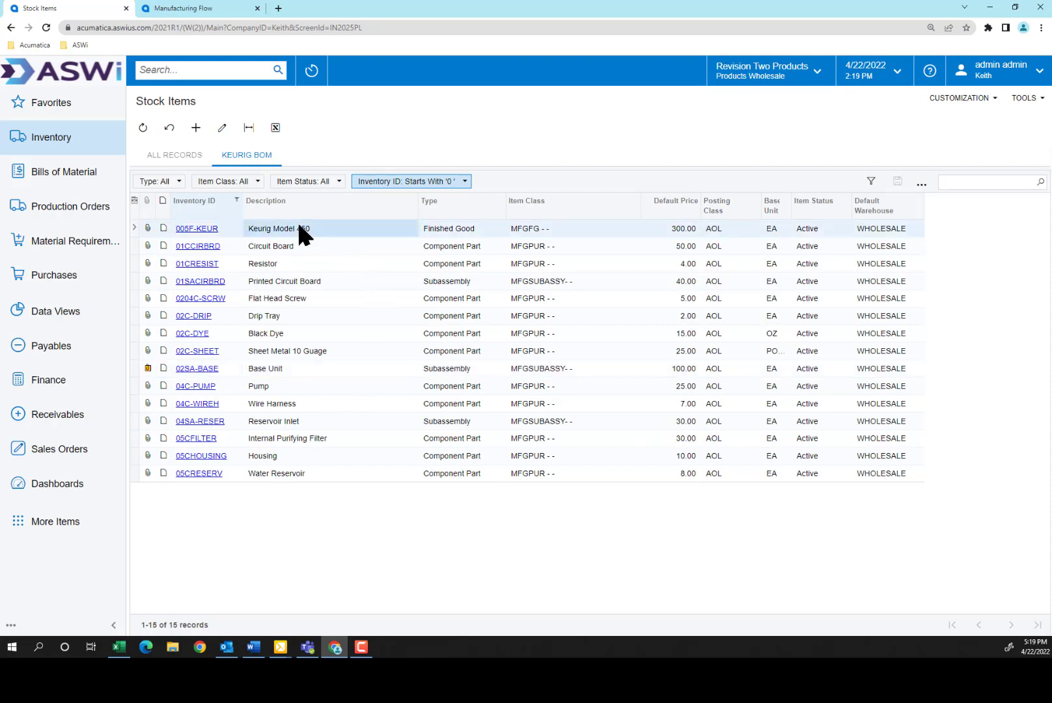
pyautogui.click(443, 280)
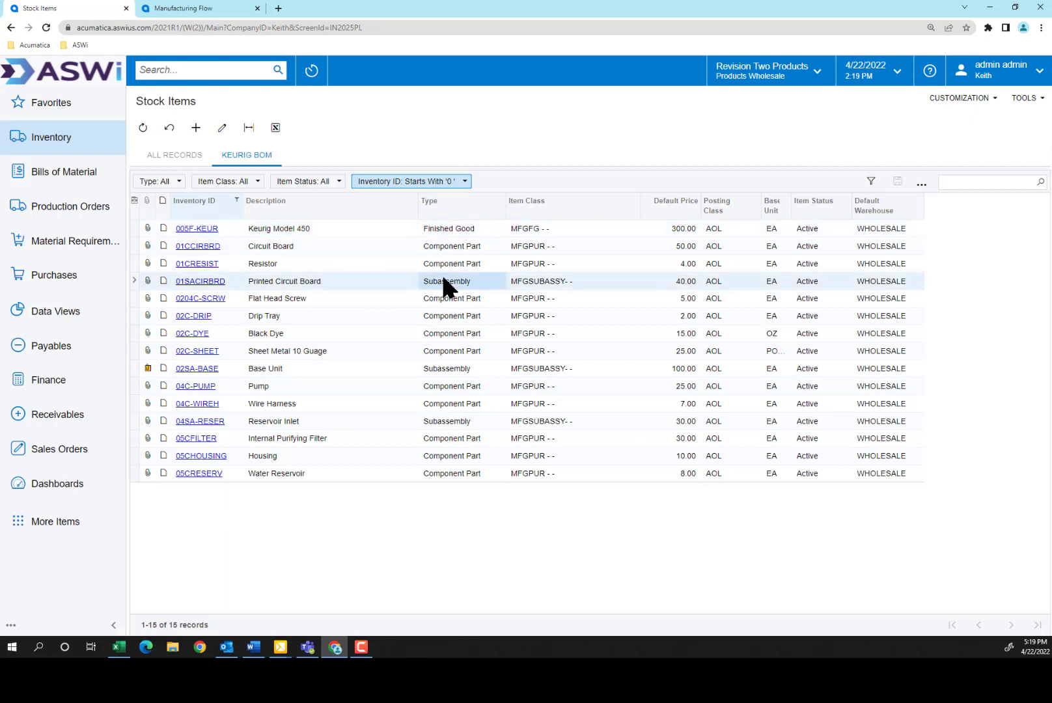
pyautogui.click(442, 351)
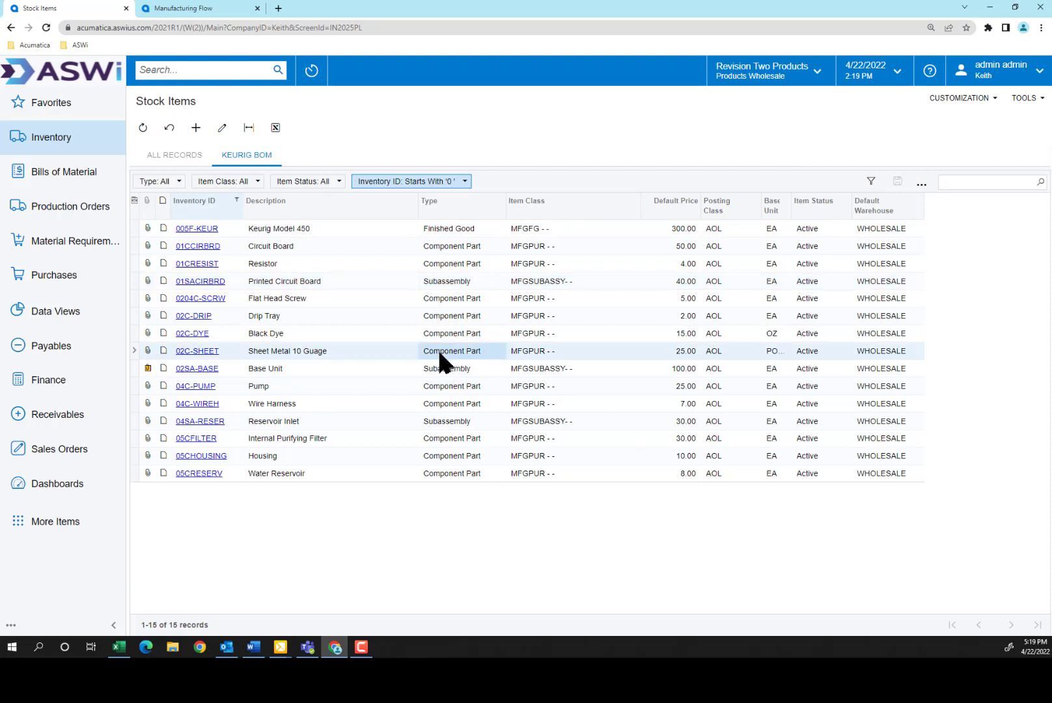
pyautogui.click(445, 369)
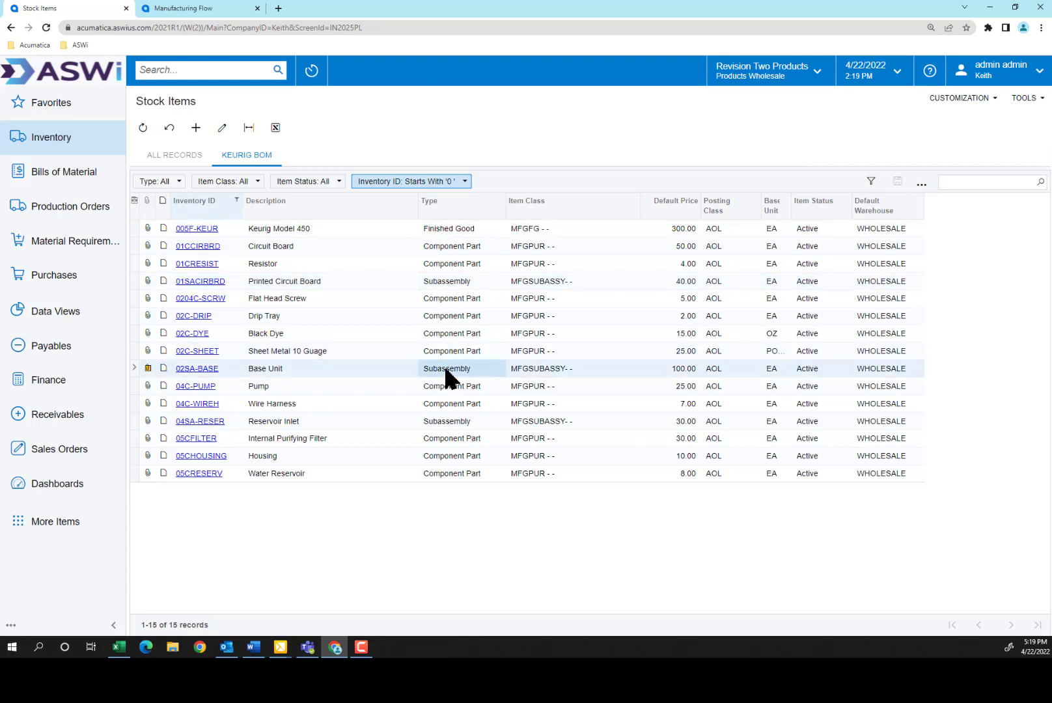
pyautogui.click(445, 421)
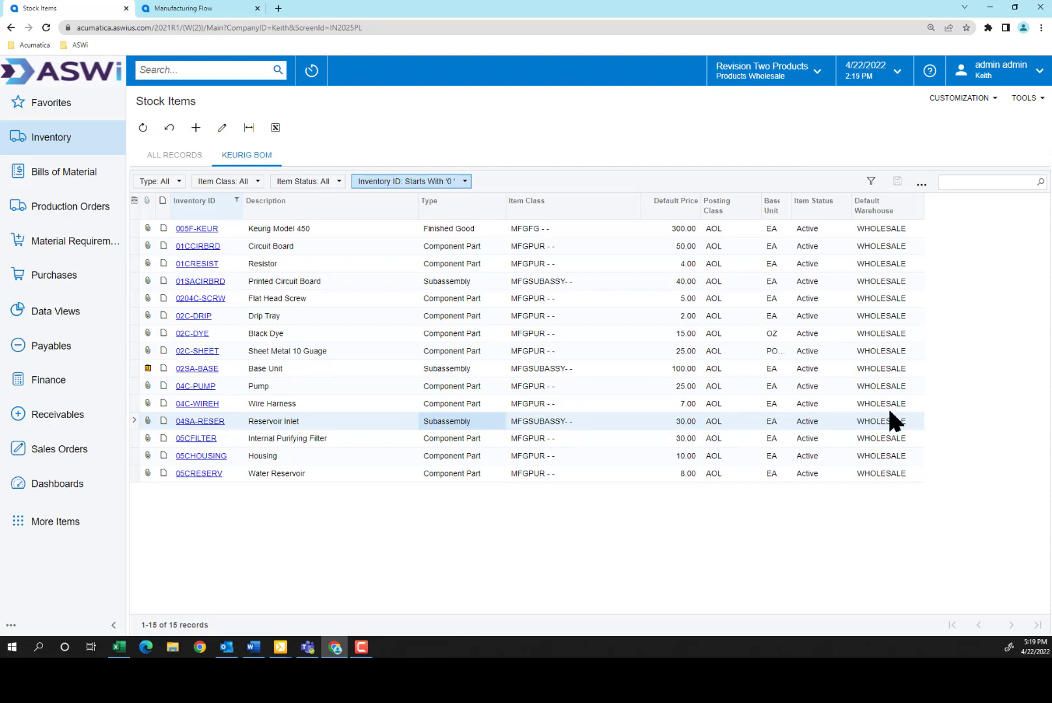
pyautogui.hotkey('alt', 'Tab')
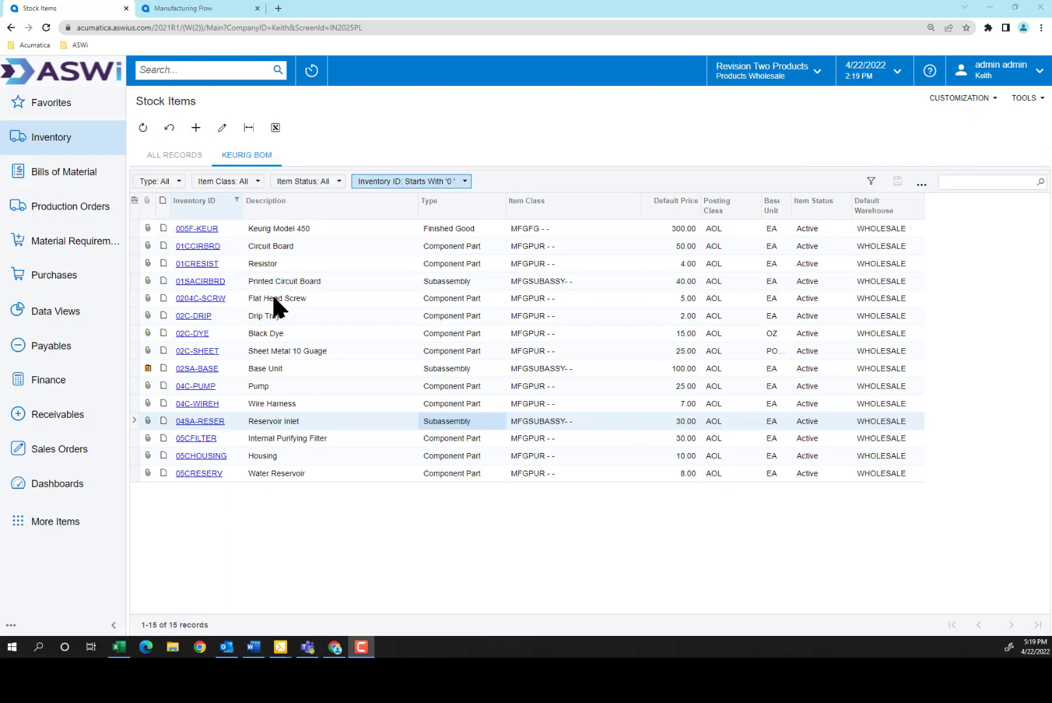
# - Open Flat Head Screw item 0204C-SCRW and keep its type as Component Part
pyautogui.click(205, 301)
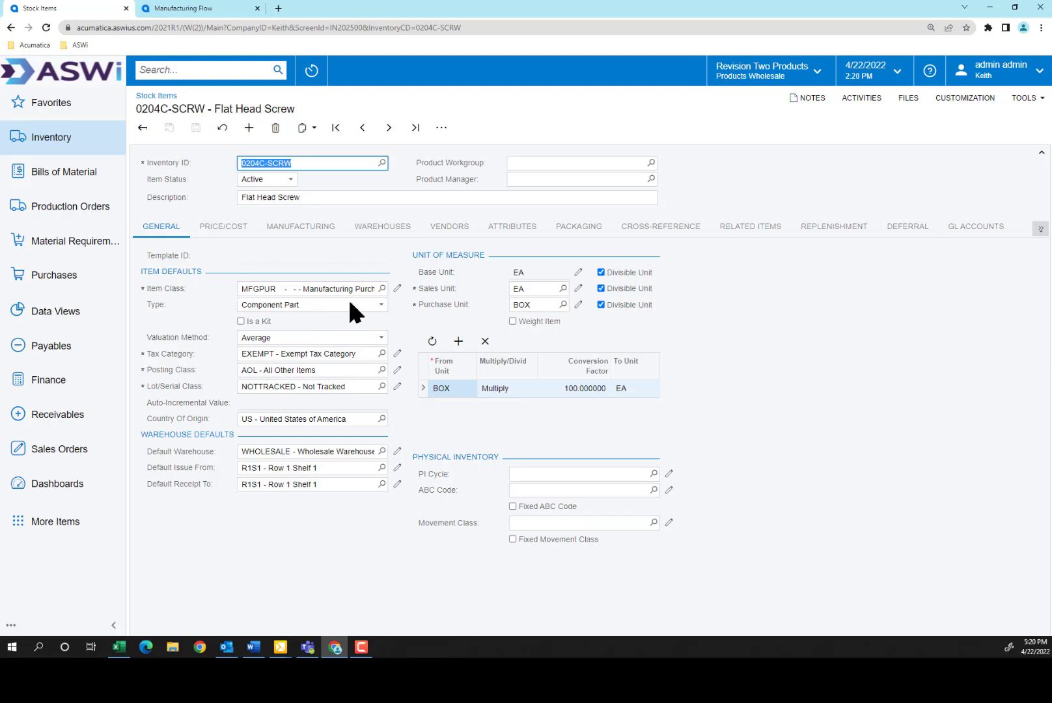
pyautogui.click(380, 305)
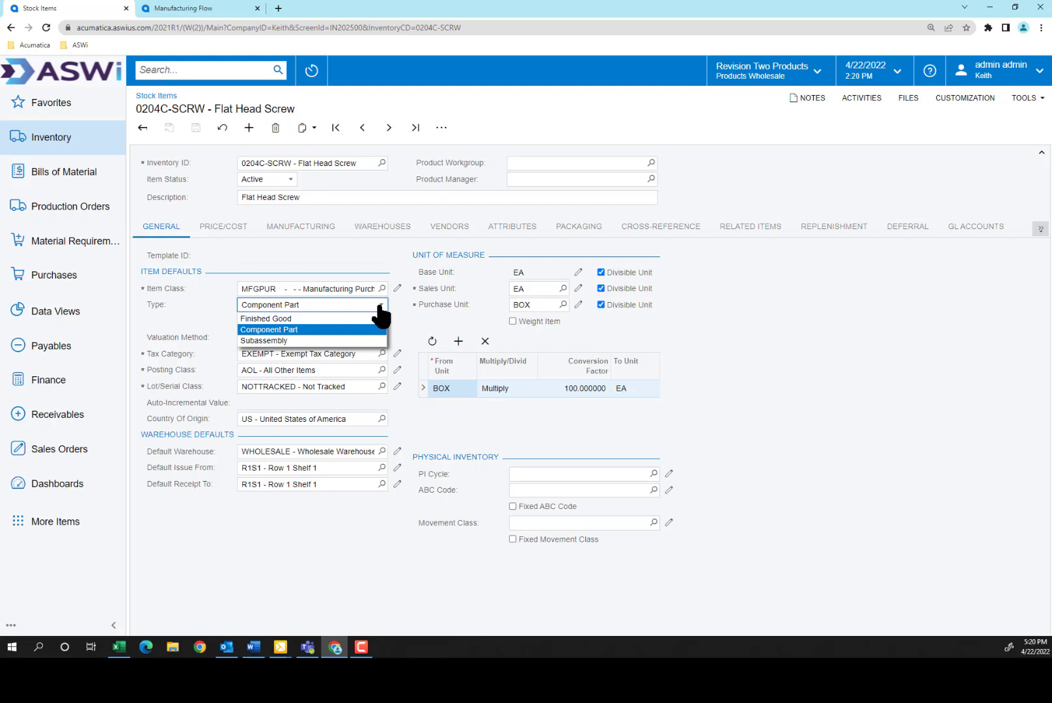
pyautogui.click(380, 306)
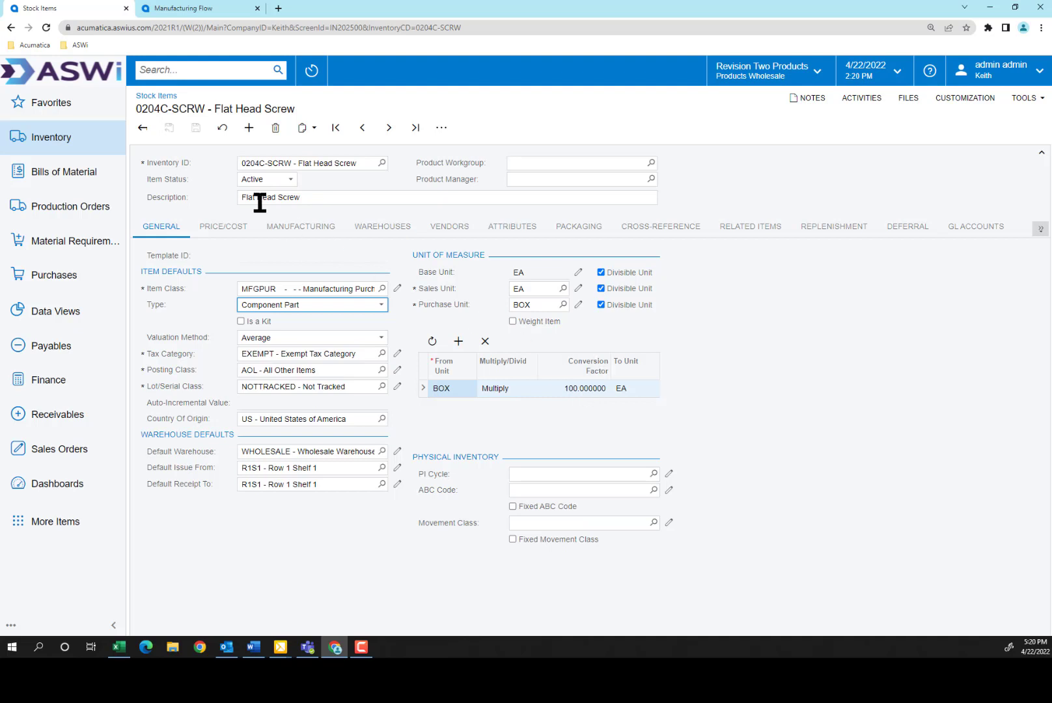
pyautogui.click(442, 130)
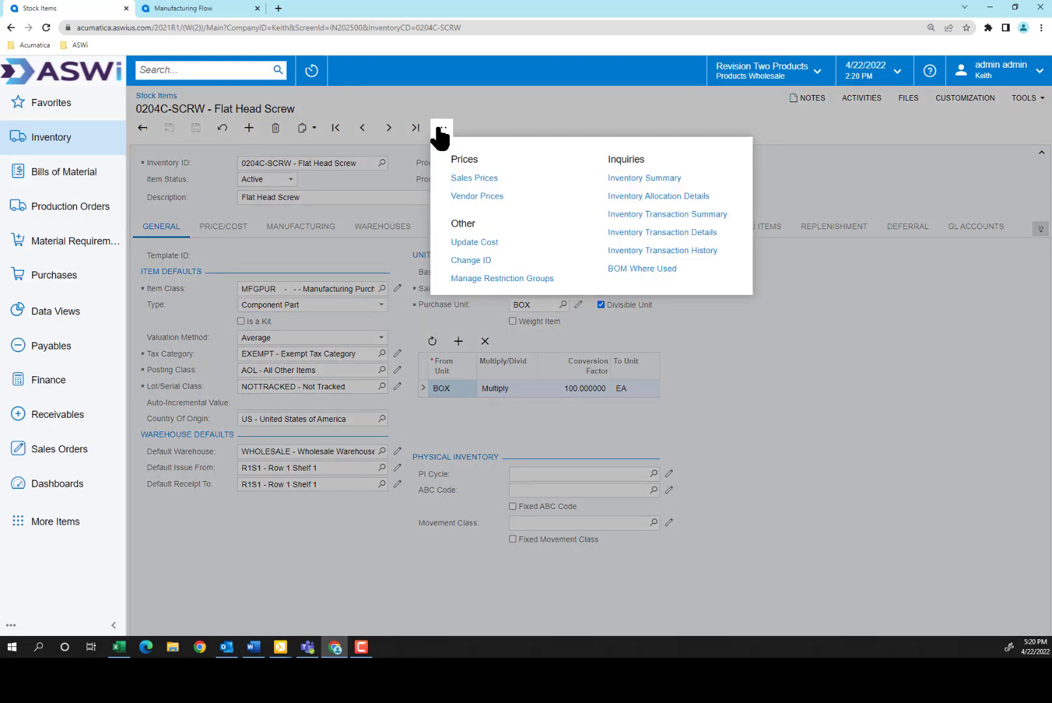
pyautogui.click(640, 269)
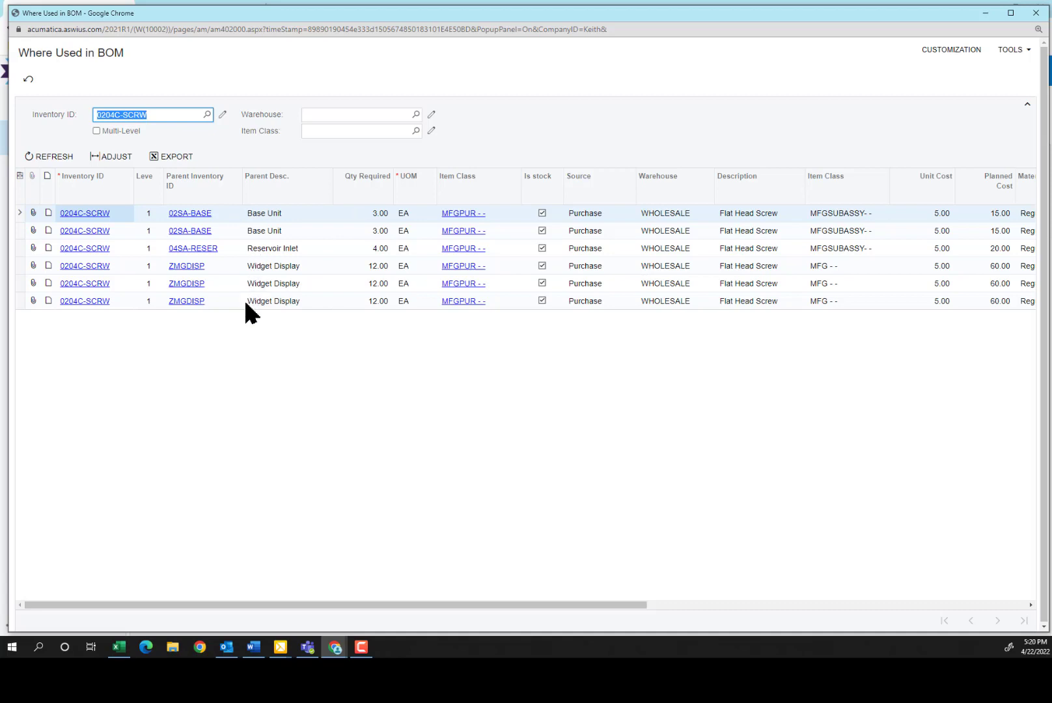
pyautogui.click(97, 130)
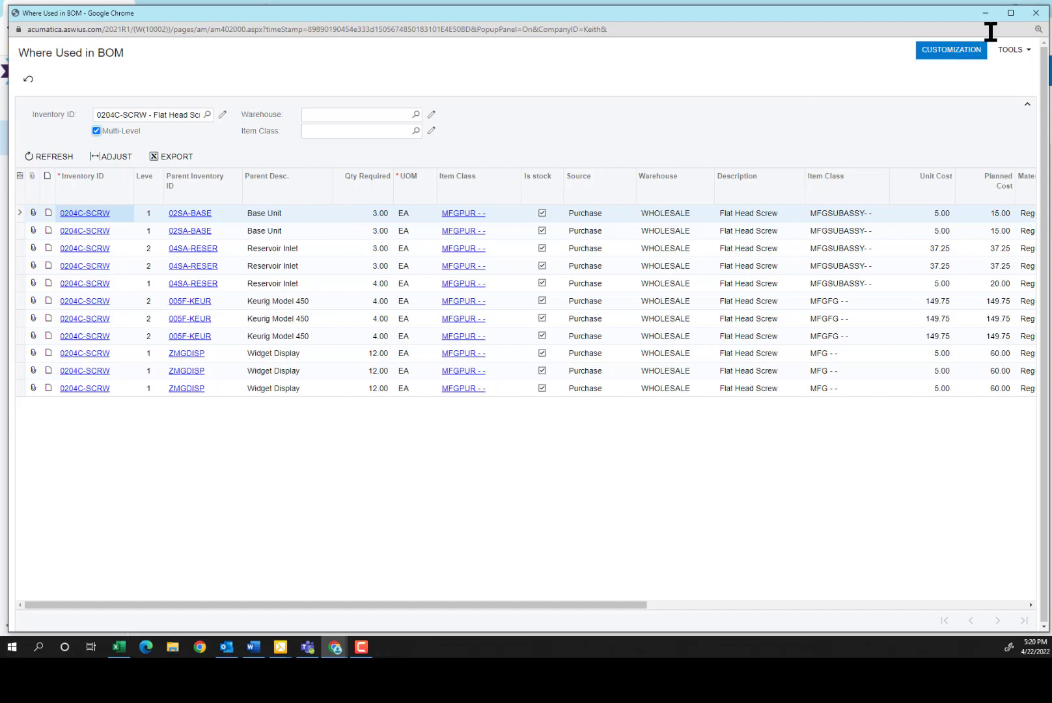
pyautogui.click(1036, 13)
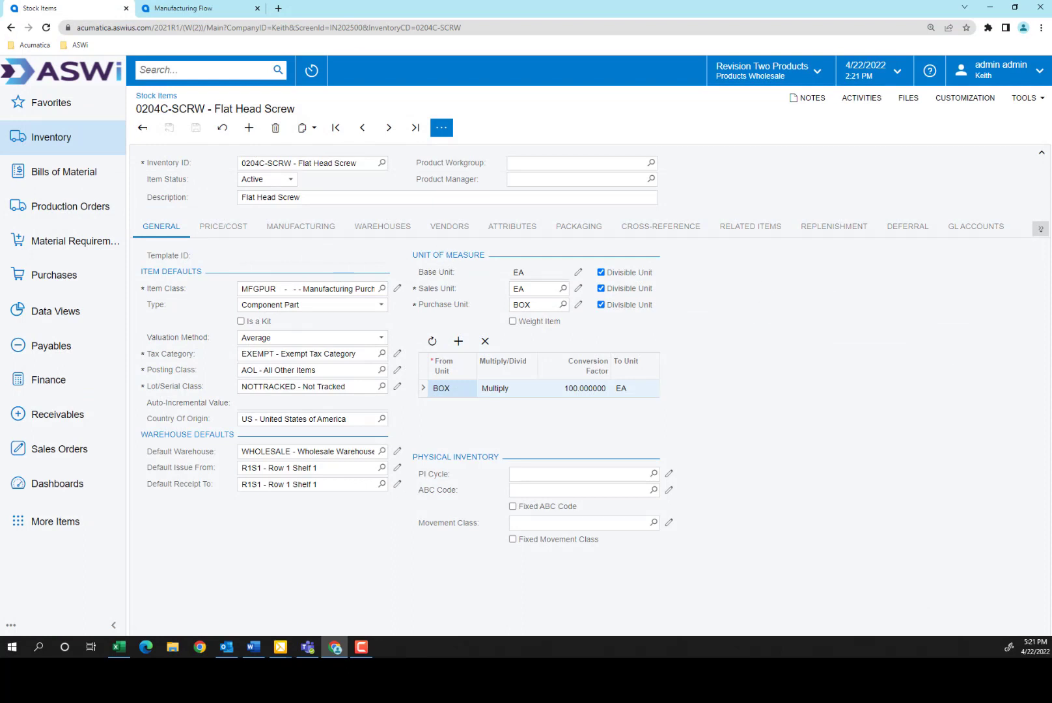
# - Set the screw's replenishment method to Min./Max. and review its Default BOM ID setting
pyautogui.hotkey('alt', 'Tab')
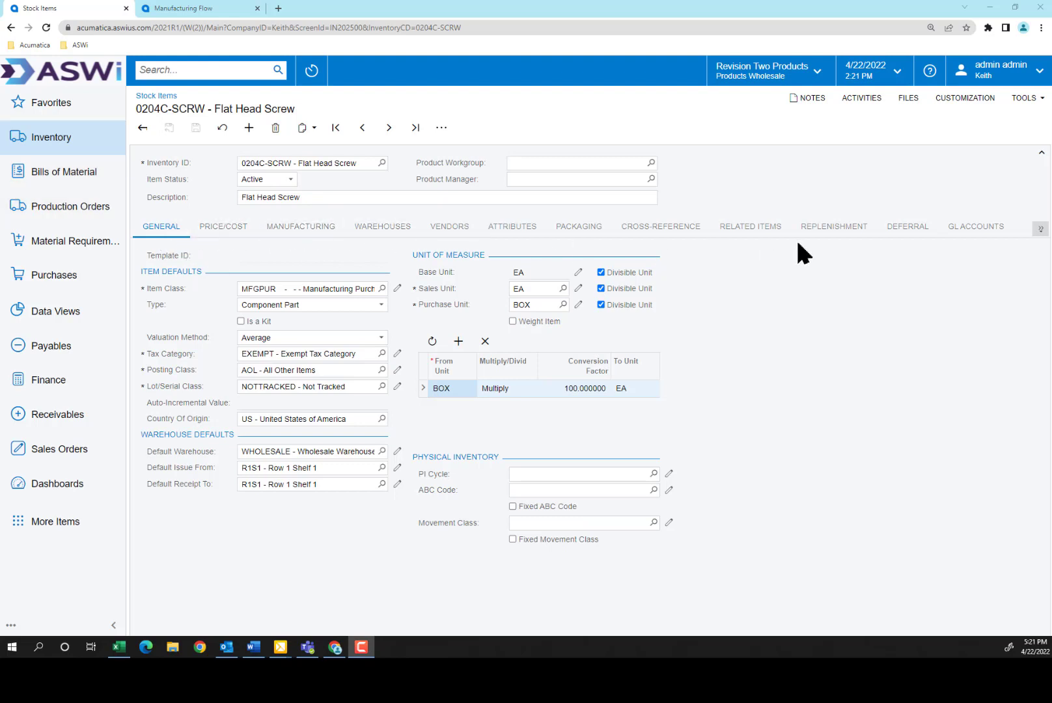
pyautogui.click(839, 228)
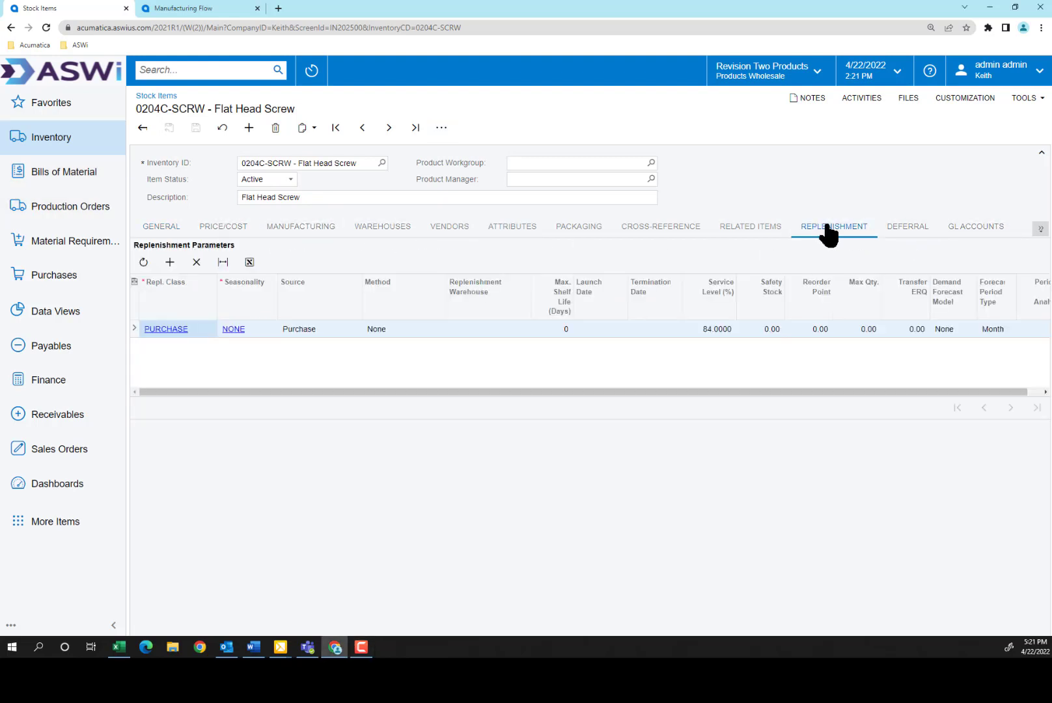
pyautogui.click(379, 328)
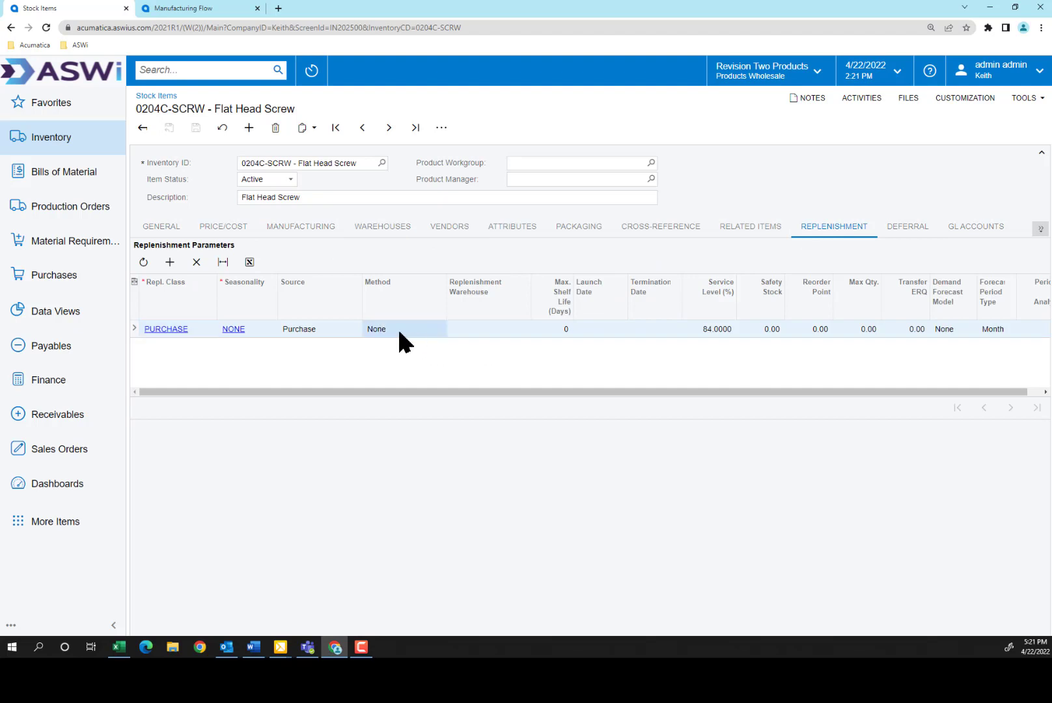
pyautogui.click(393, 329)
pyautogui.click(449, 329)
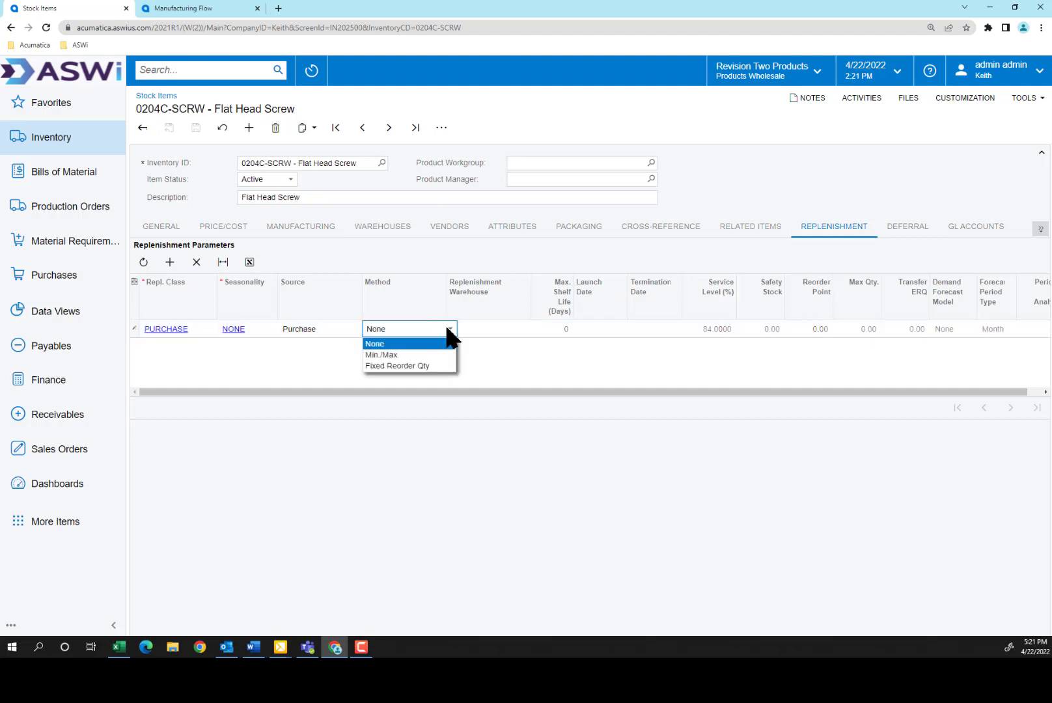
pyautogui.click(380, 354)
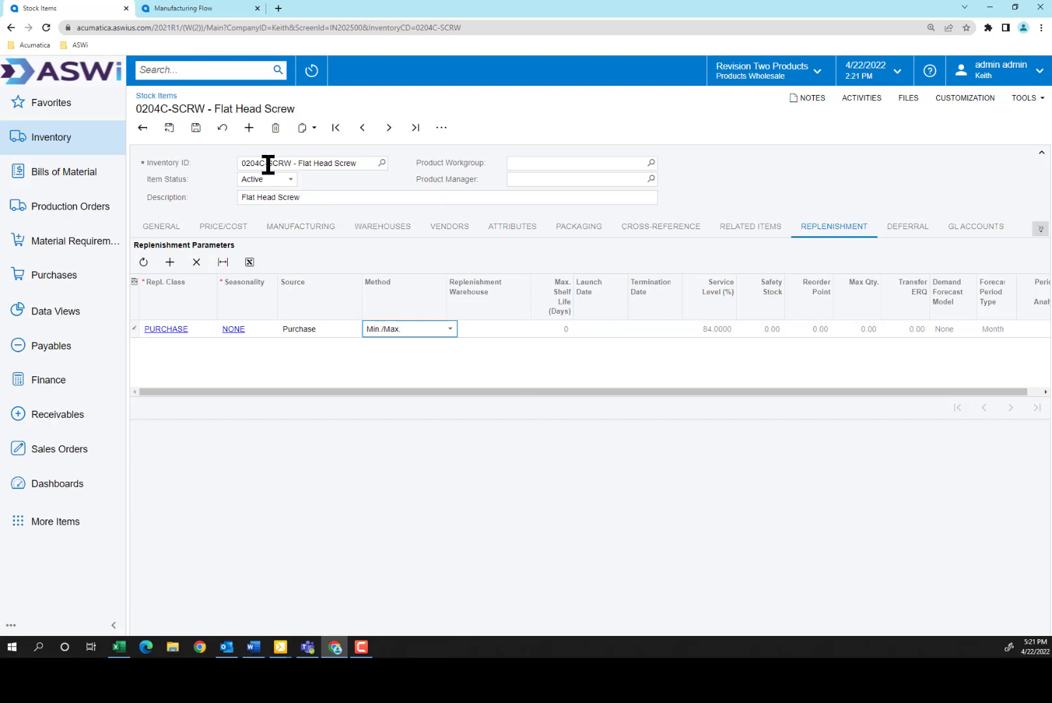
pyautogui.click(293, 232)
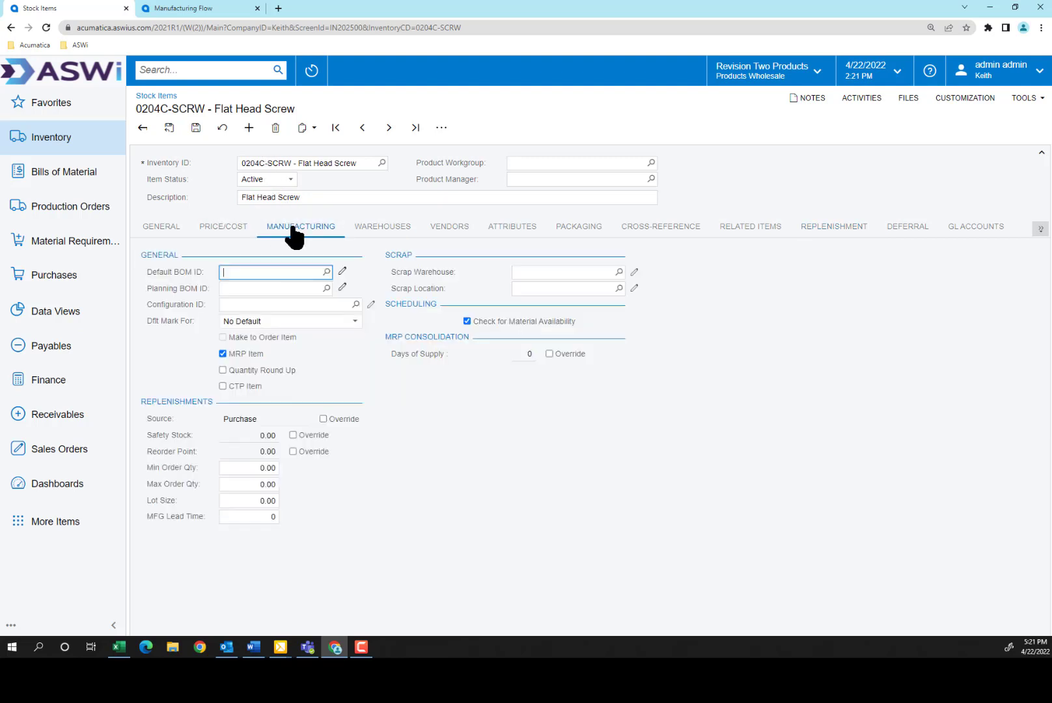
pyautogui.click(222, 272)
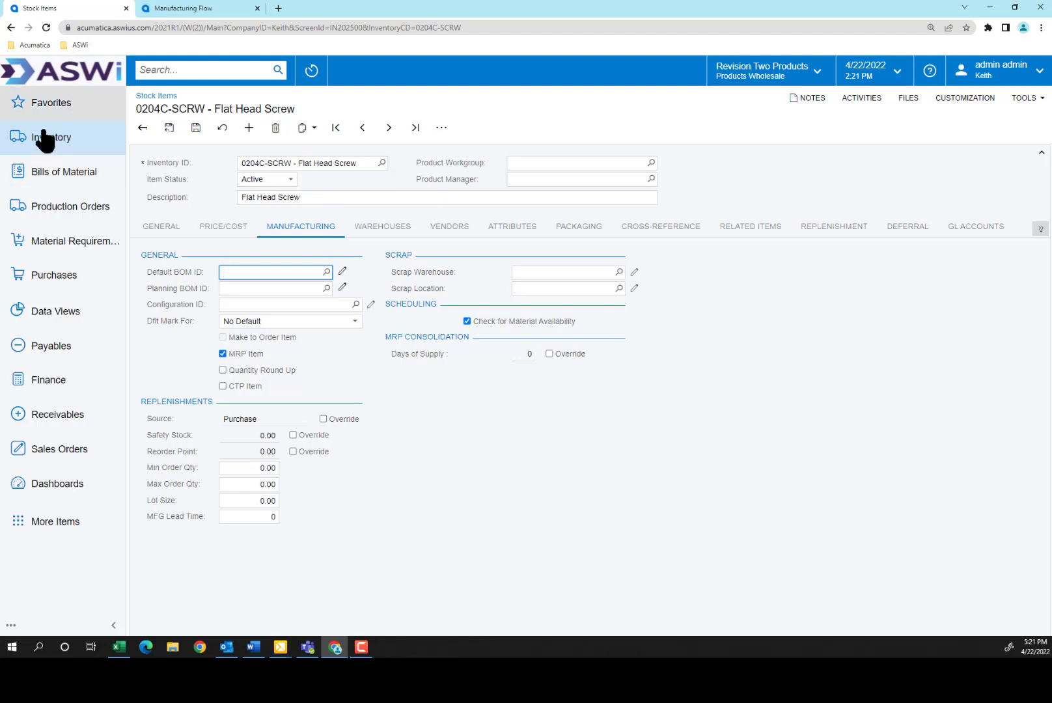
# - Return to the Keurig parts list and open Base Unit item 02SA-BASE
pyautogui.click(11, 28)
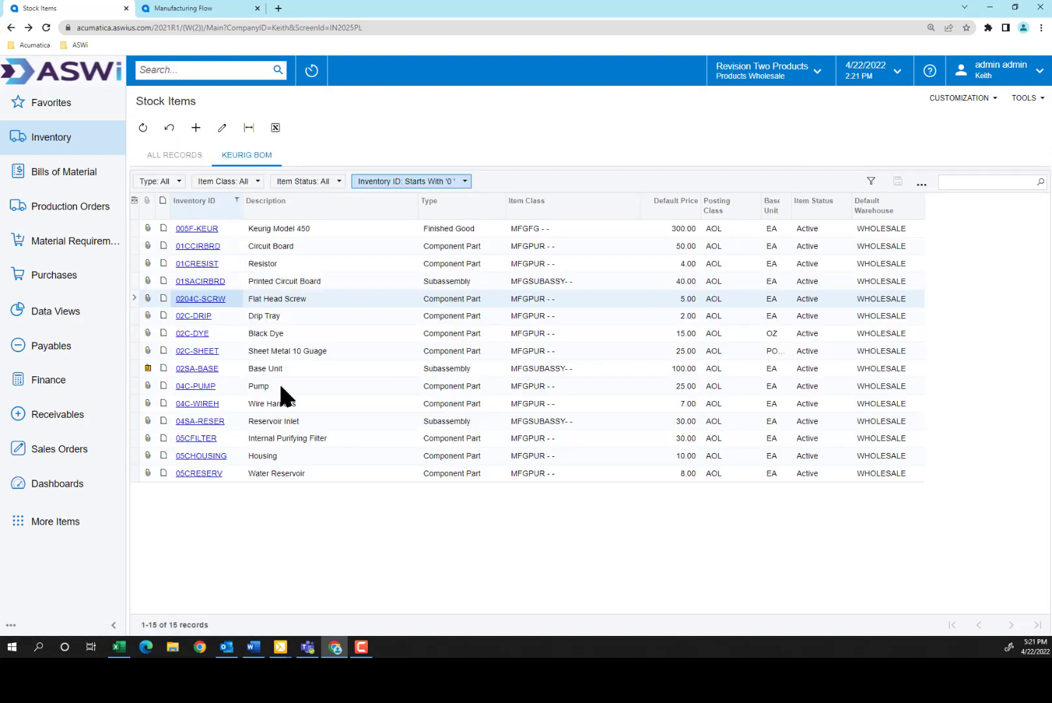
pyautogui.click(207, 370)
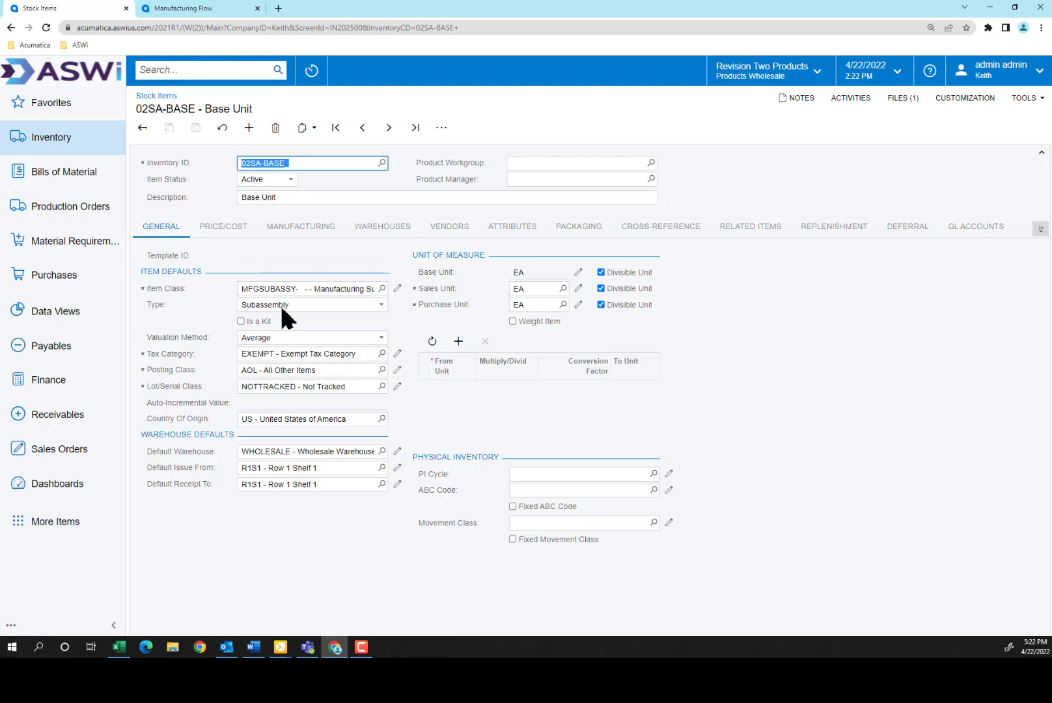
# - Show the Base Unit's manufacturing settings, where Default BOM ID is BOM000002
pyautogui.click(306, 229)
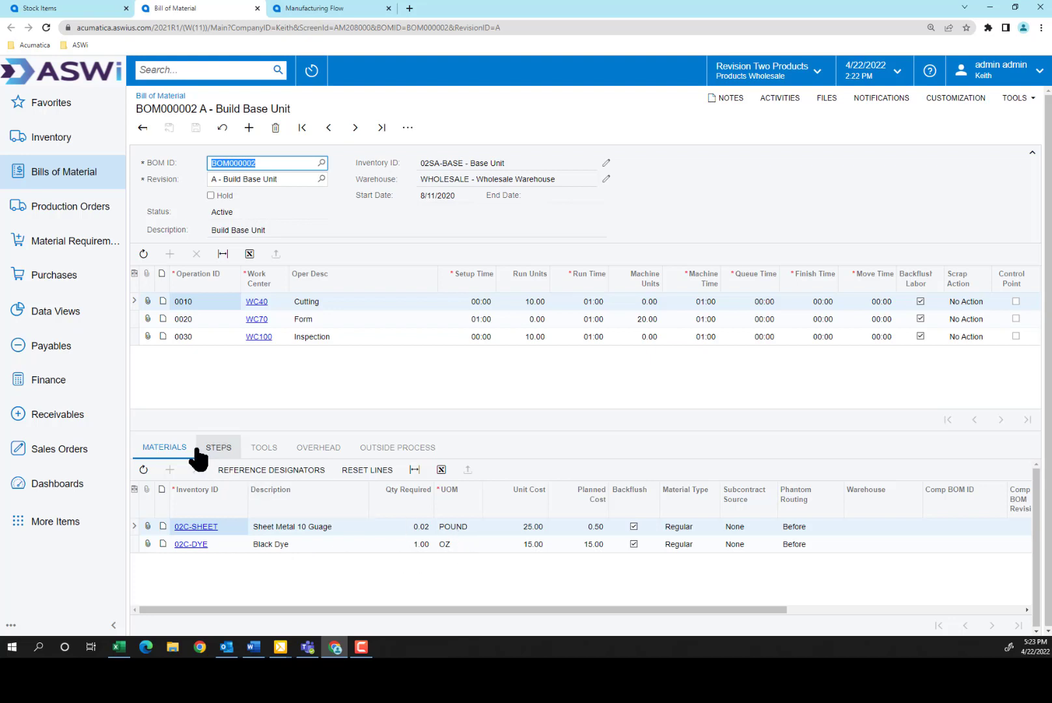
# - Review the Cutting operation's steps, tools and overhead, then go to the Bills of Material workspace
pyautogui.click(219, 449)
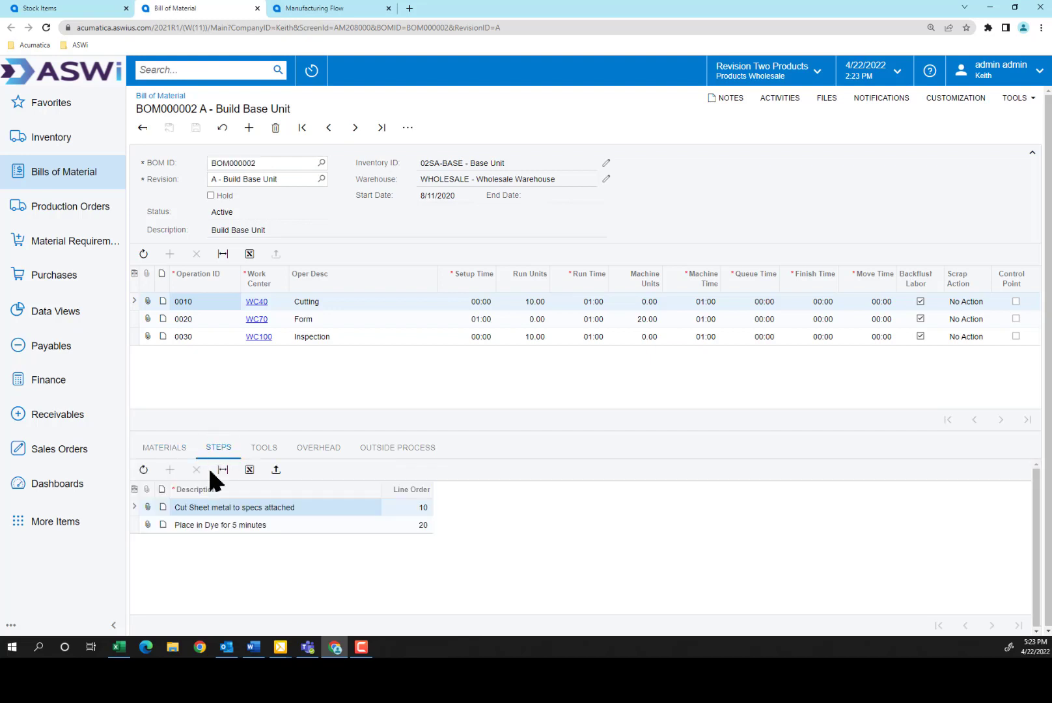
pyautogui.click(264, 448)
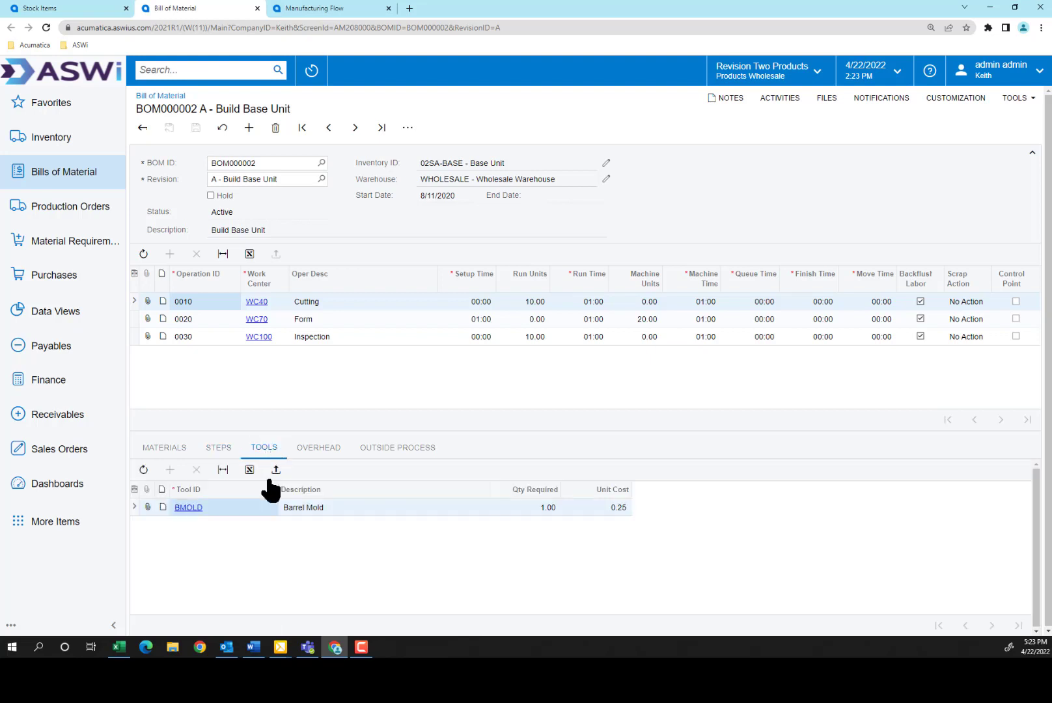
pyautogui.click(316, 449)
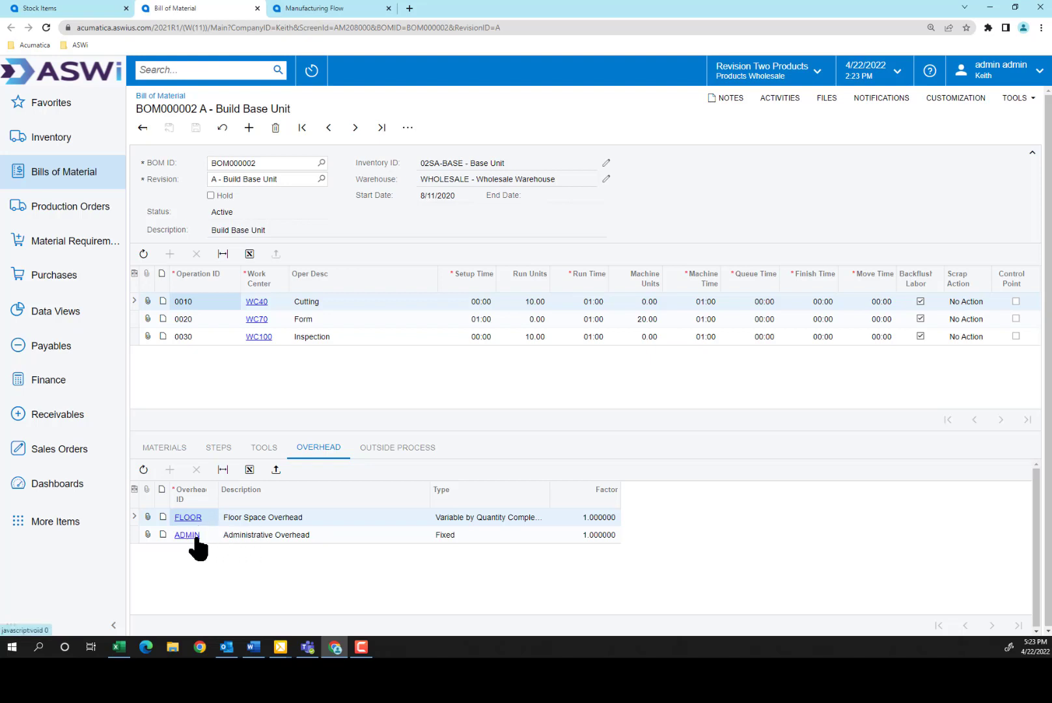
pyautogui.click(39, 179)
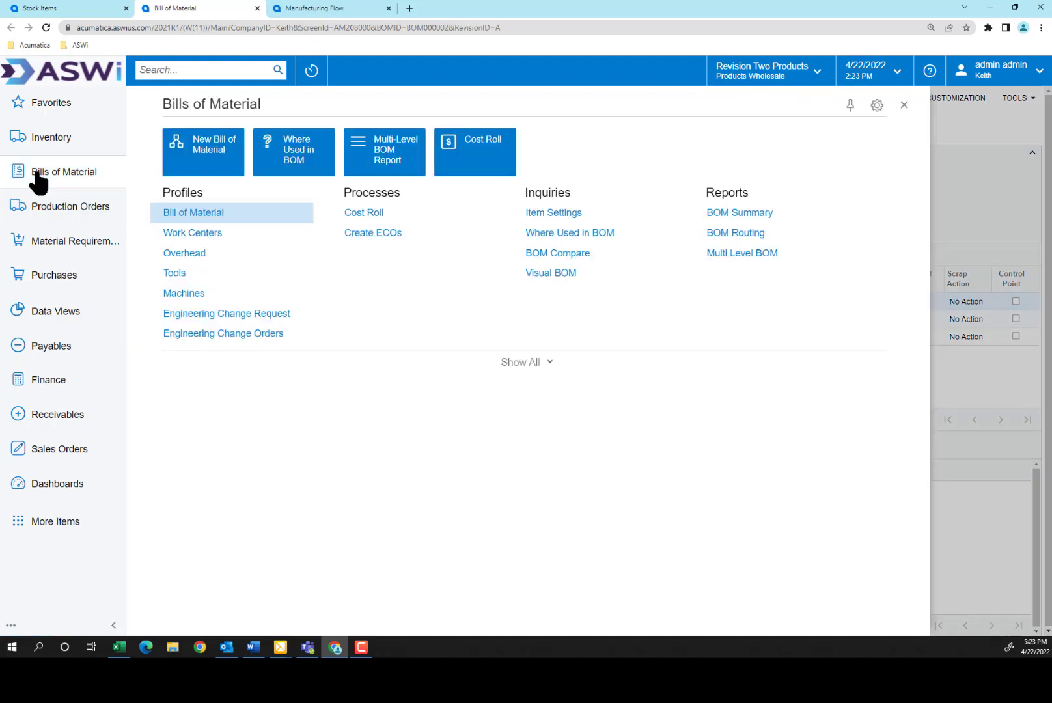
# - Open the Tools profile list: Barrel Mold, Soldering Iron and Voltage Meter with costs
pyautogui.click(178, 272)
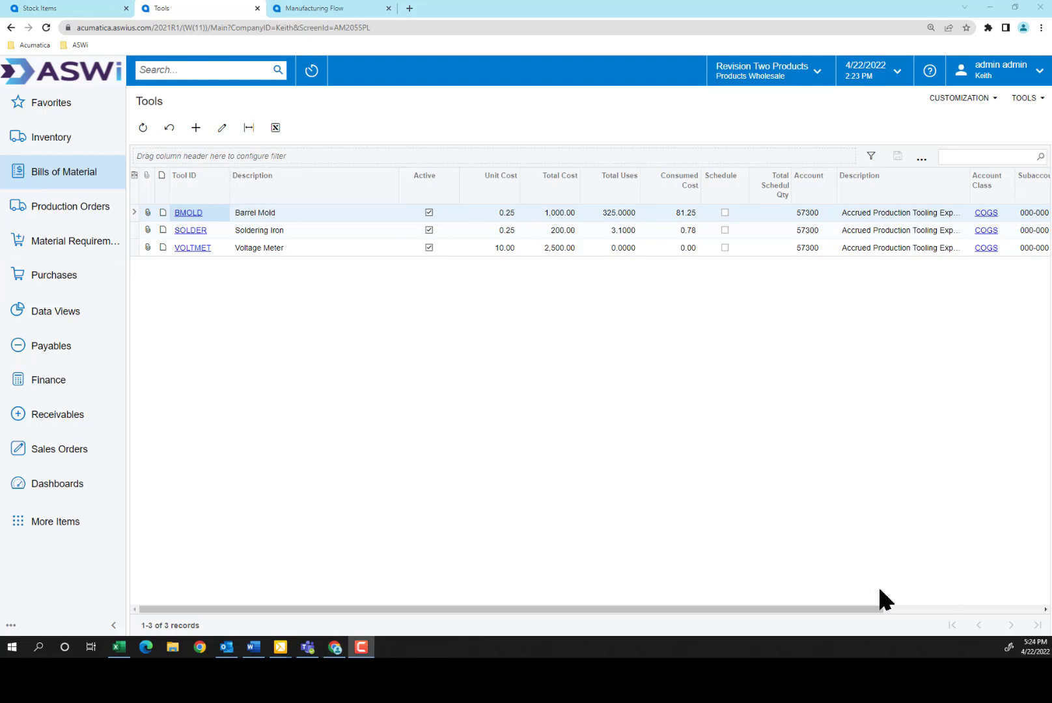
# - Back on BOM000002, show operation 0020 Form's materials: 1 Drip Tray and 3 Flat Head Screws
pyautogui.click(10, 28)
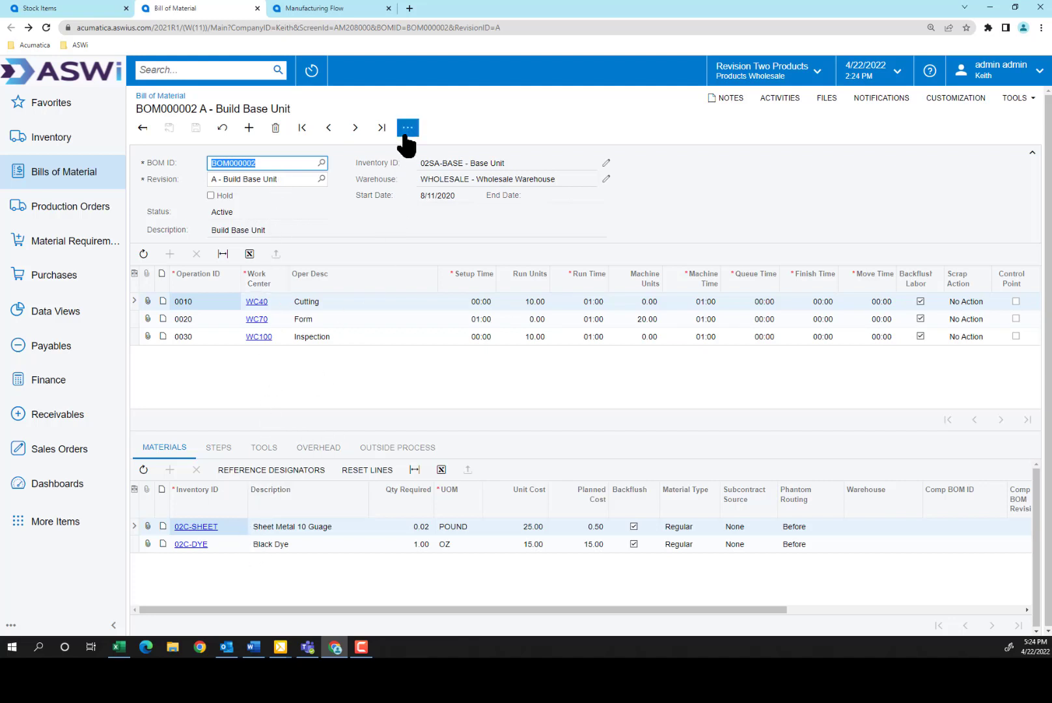
pyautogui.click(312, 320)
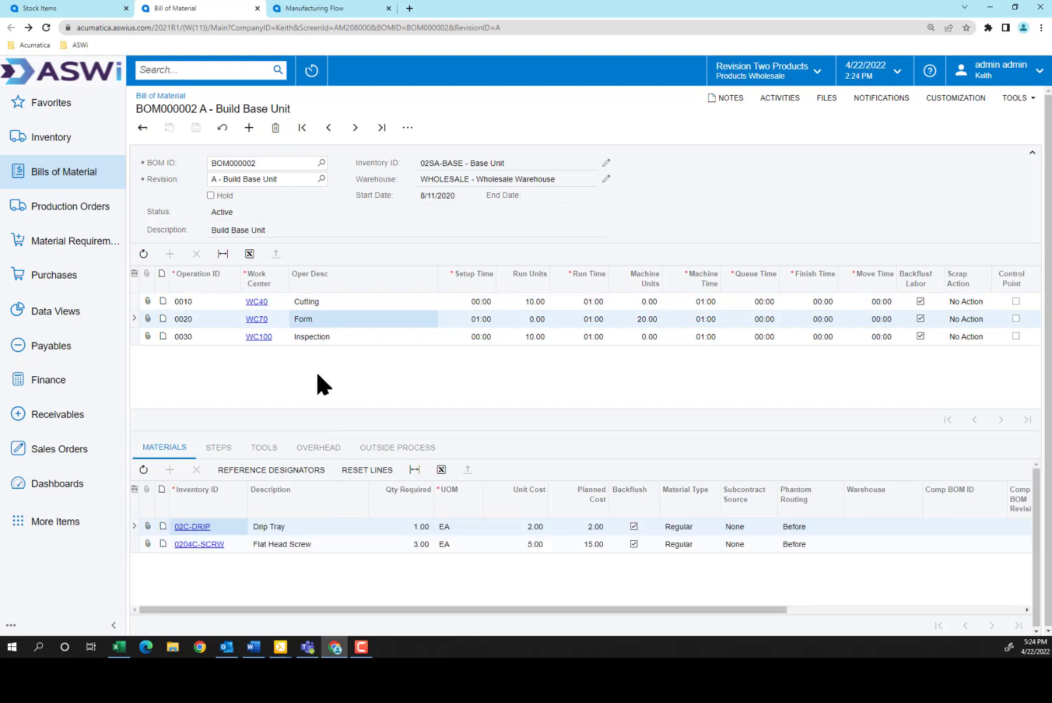
# - Display BOM000002 as a Visual BOM and inspect the 0010 Cutting and 0020 Form nodes
pyautogui.click(408, 129)
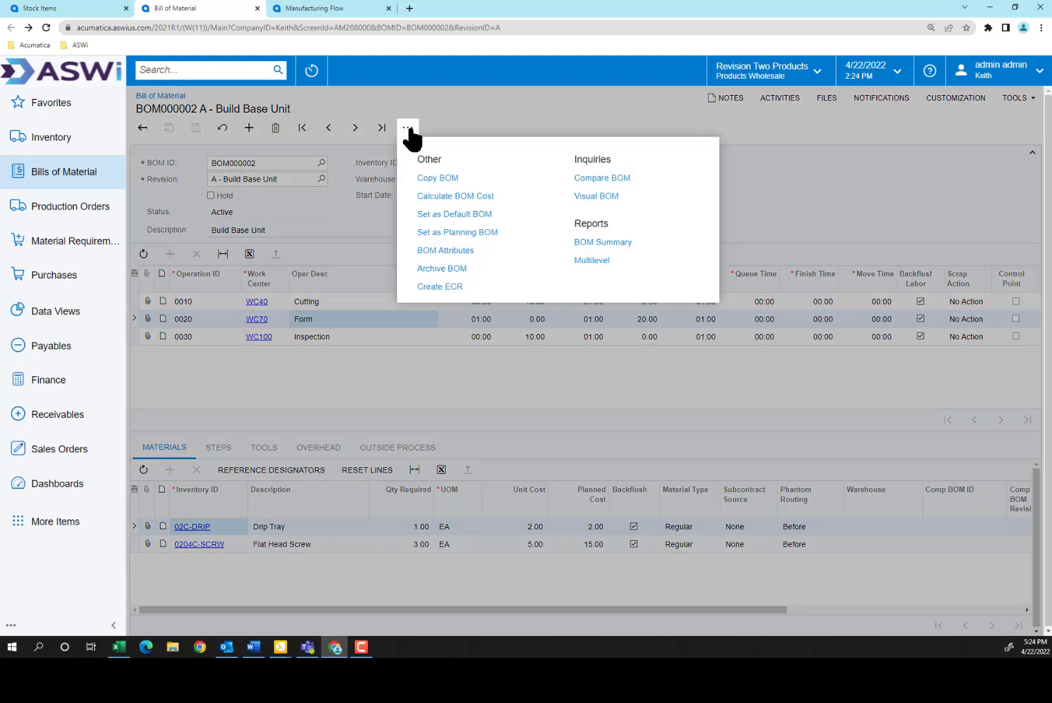
pyautogui.click(587, 206)
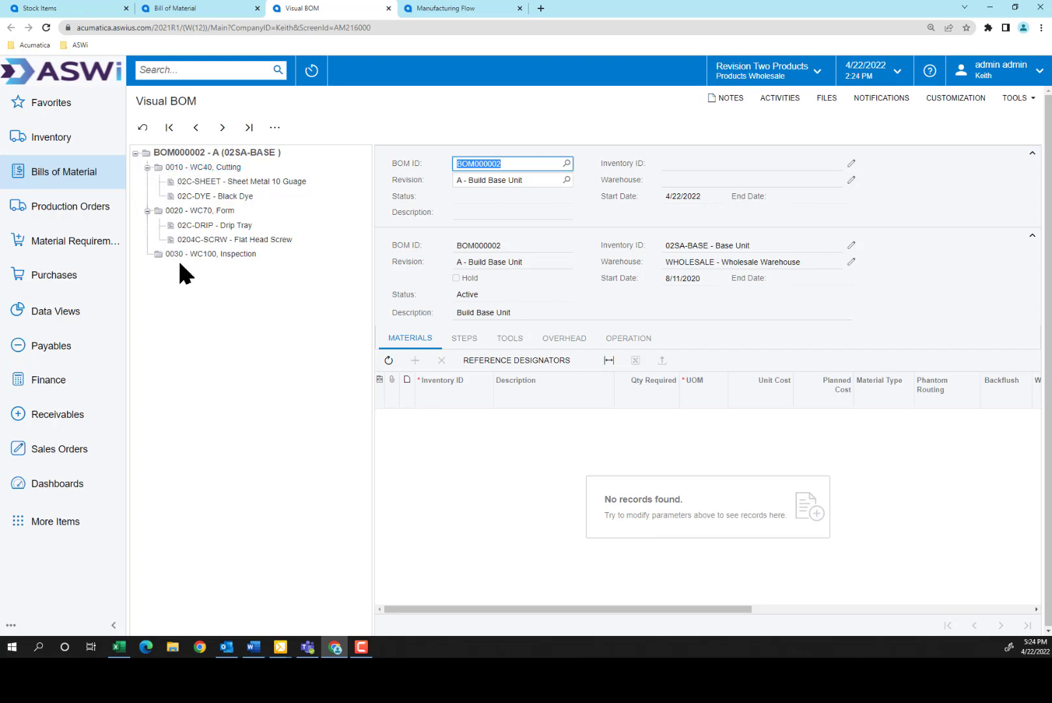
pyautogui.click(207, 167)
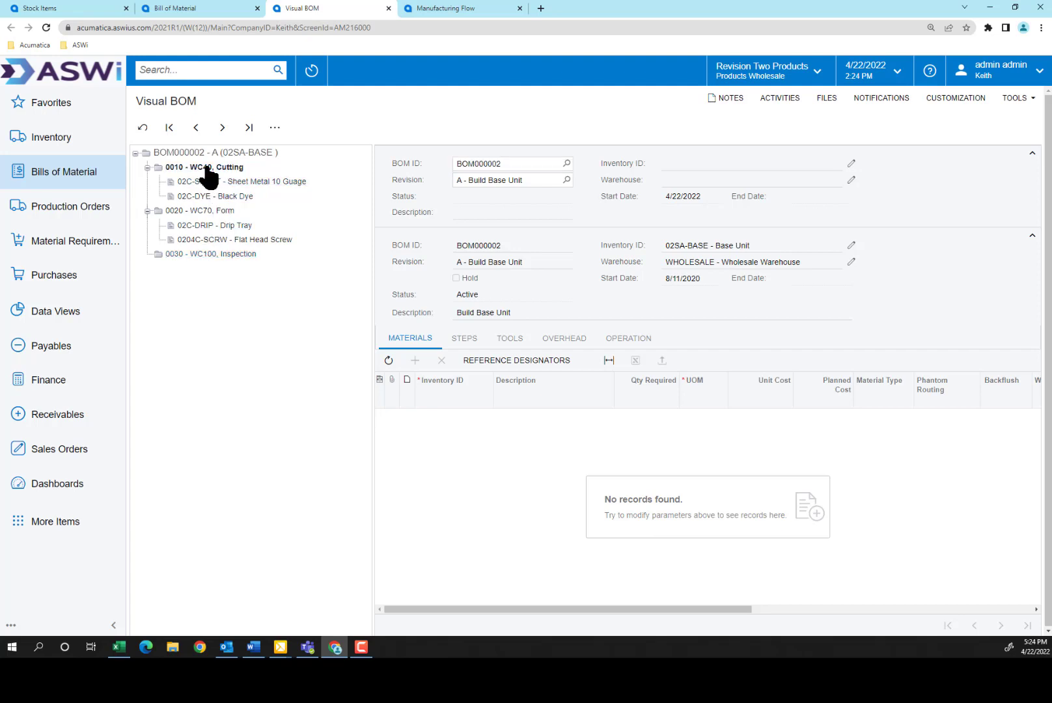
pyautogui.click(212, 211)
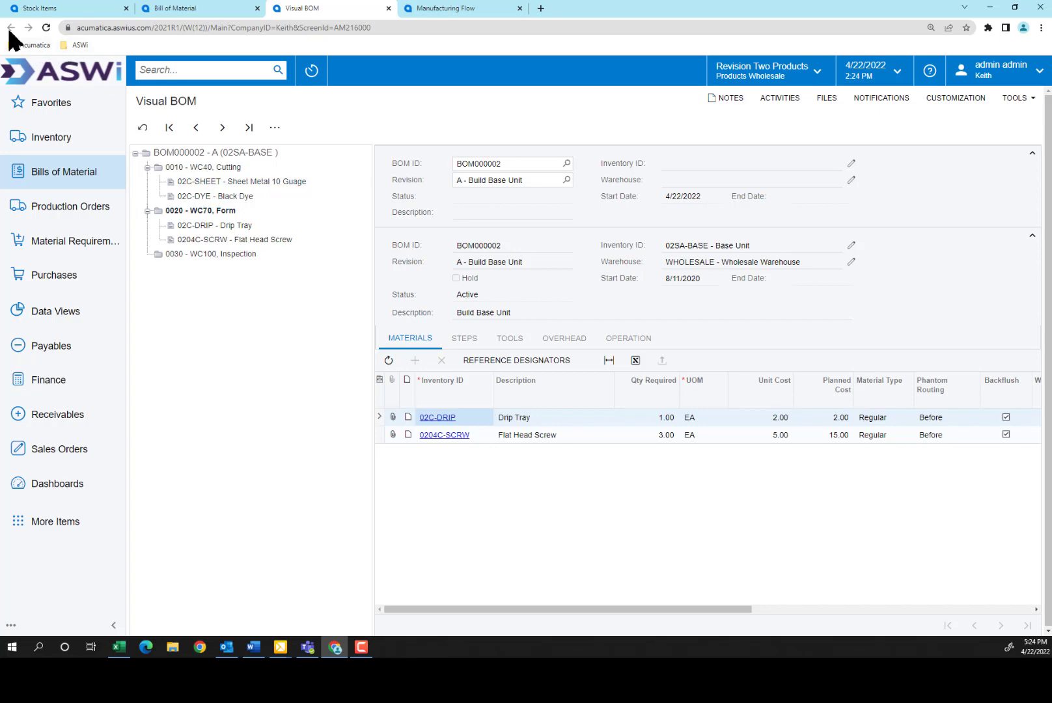
# - Run the costed multi-level report for BOM000002, totalling 62.30, then return to the BOM
pyautogui.click(180, 10)
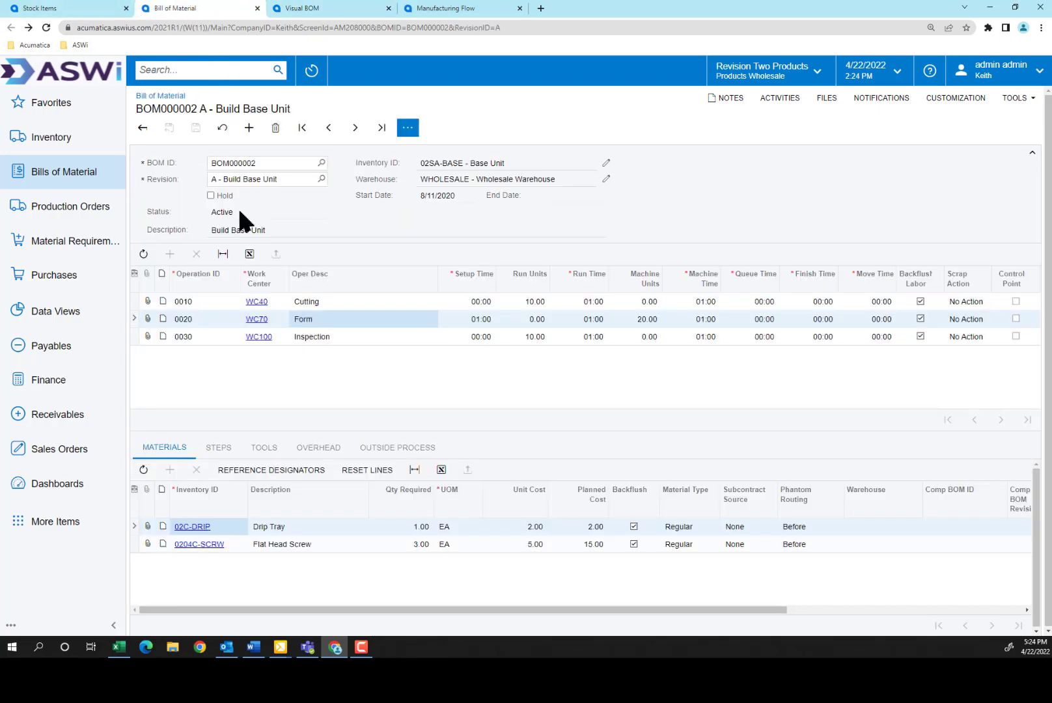
pyautogui.click(408, 128)
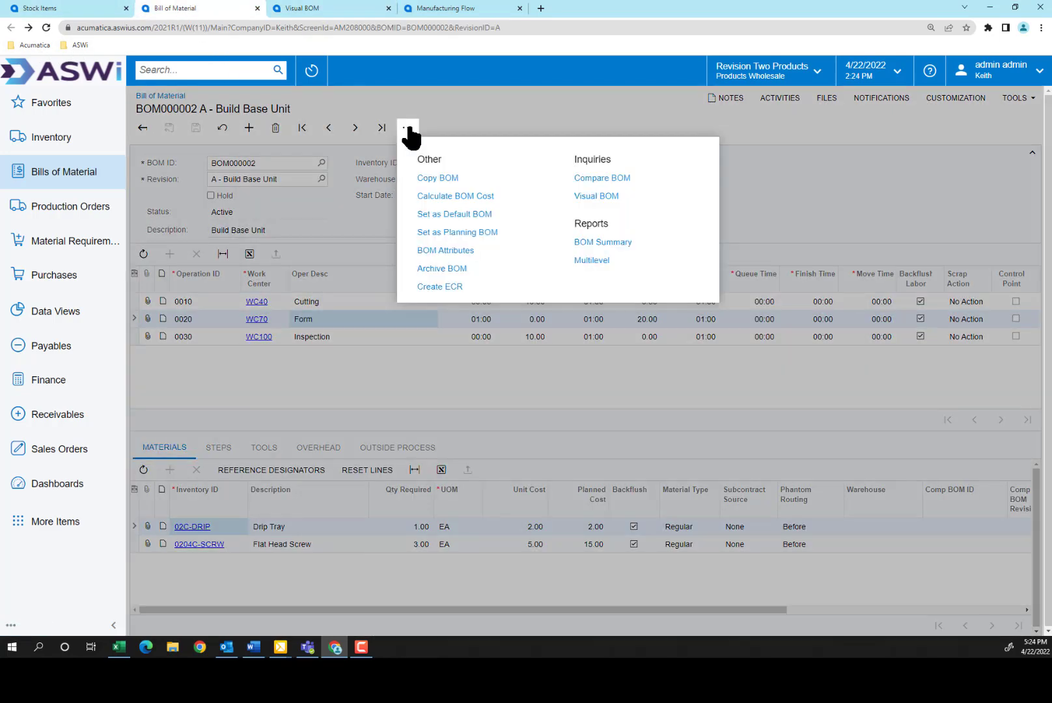
pyautogui.click(579, 260)
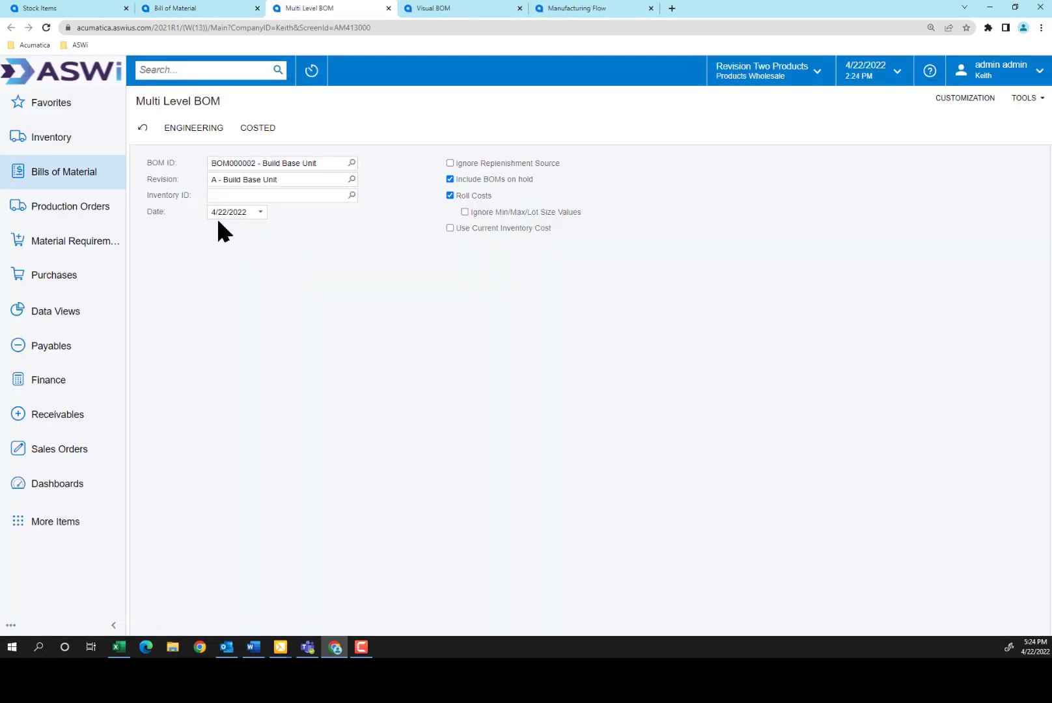
pyautogui.click(264, 128)
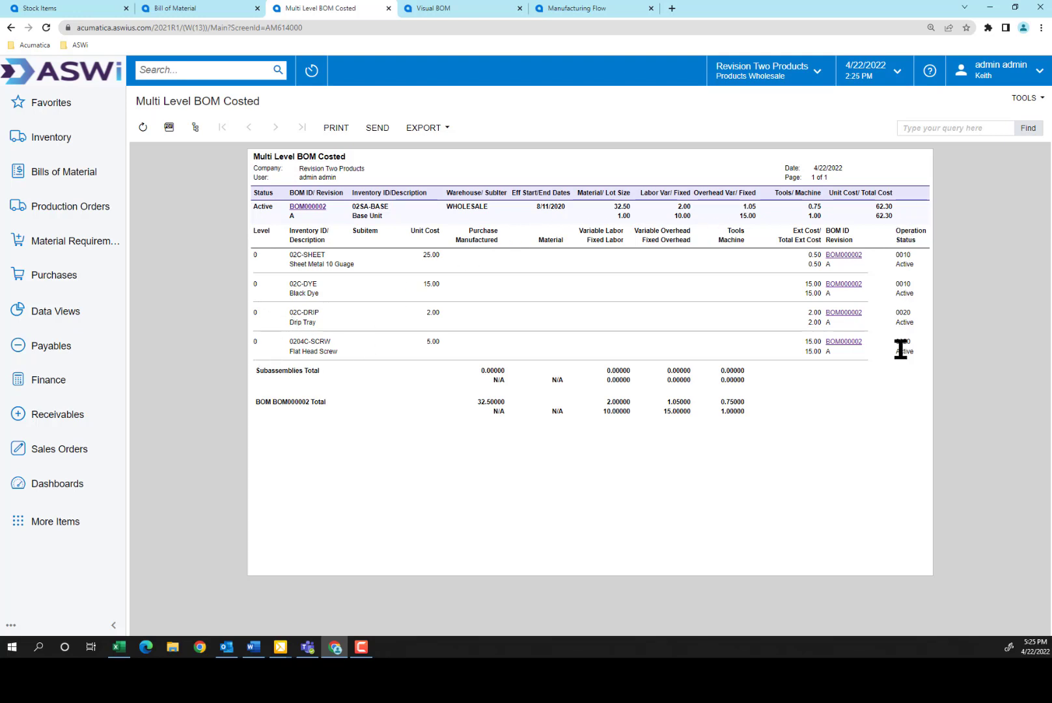
pyautogui.click(199, 9)
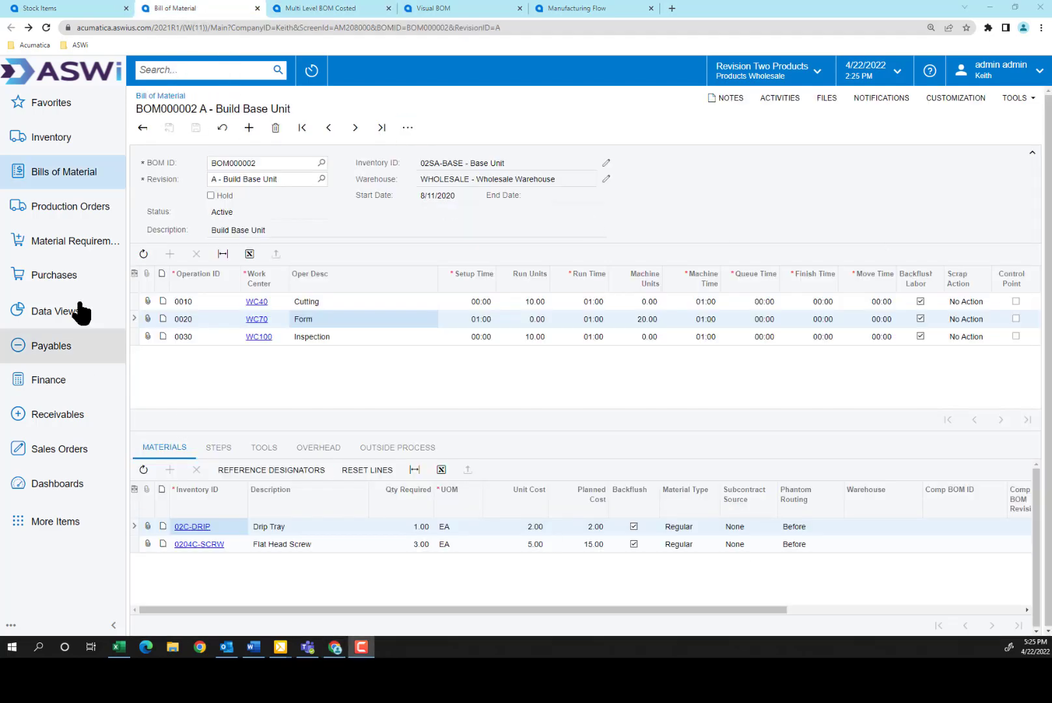
# - Open BOM000005 for Keurig Model 450 and enlarge the operation 0010 Assembly materials list
pyautogui.click(321, 162)
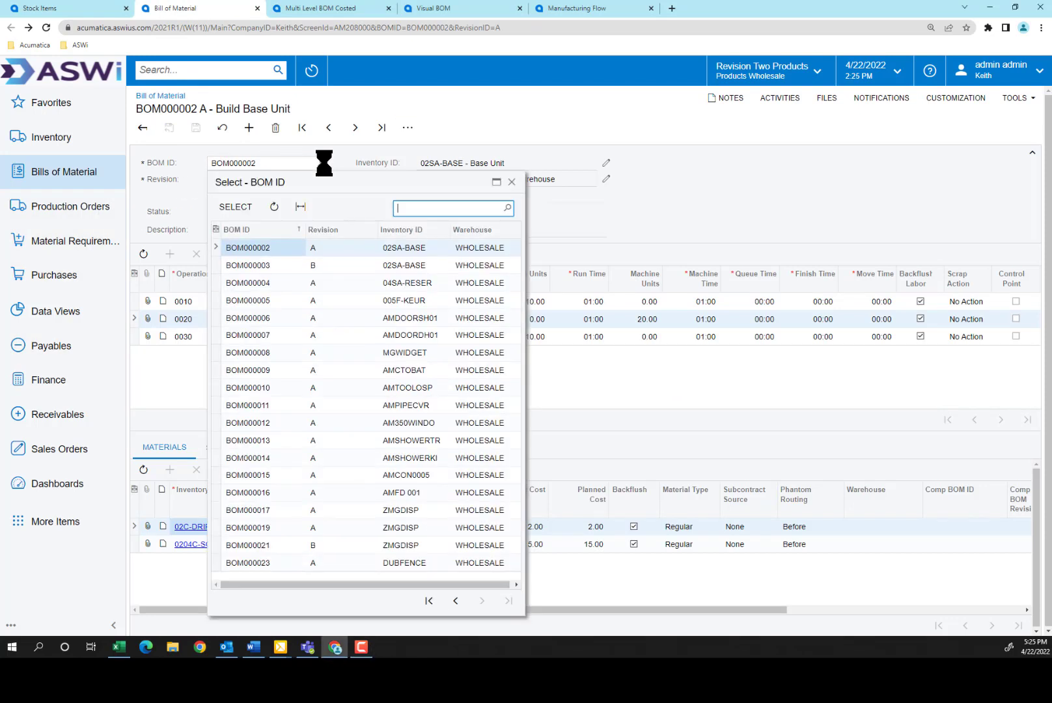
pyautogui.doubleClick(240, 298)
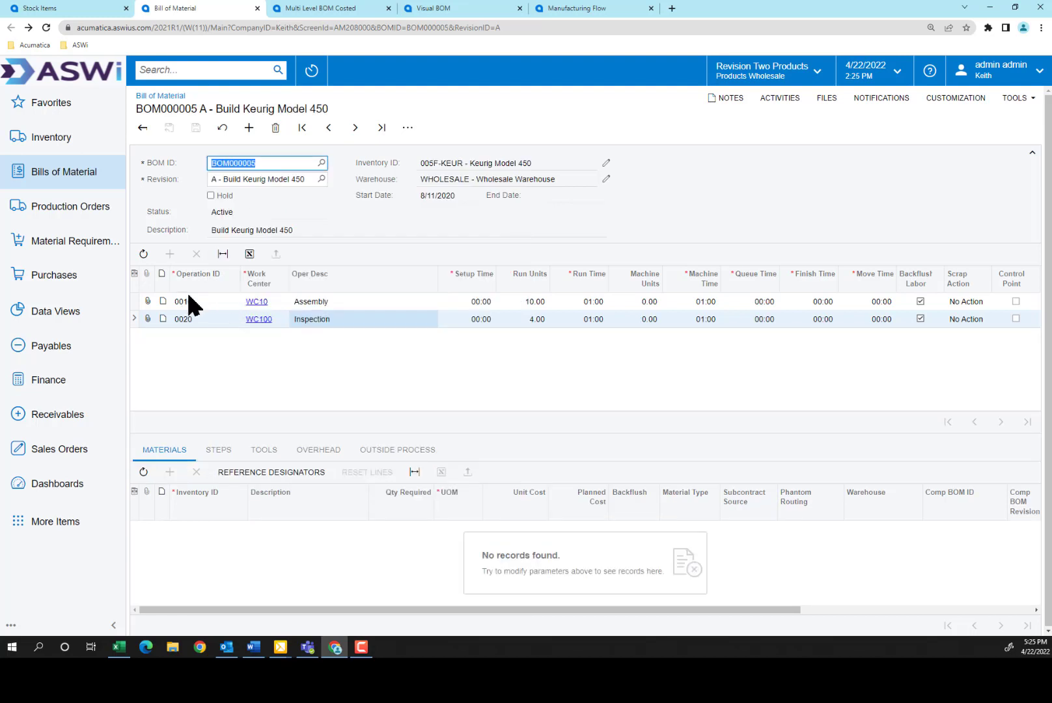
pyautogui.click(310, 301)
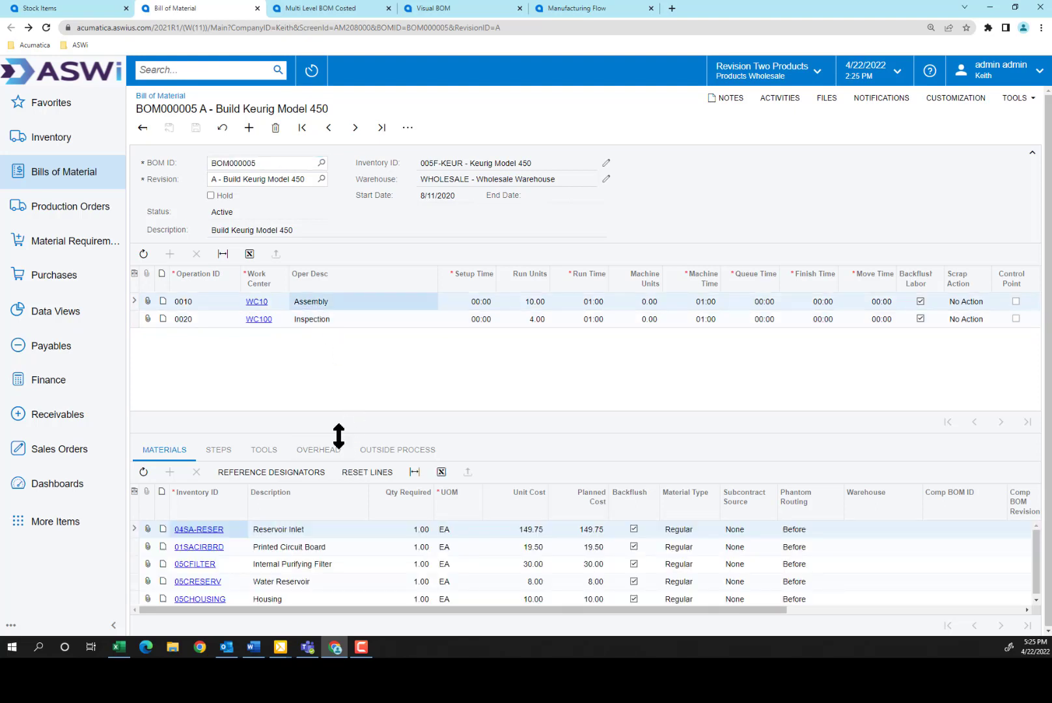
pyautogui.moveTo(338, 420); pyautogui.dragTo(338, 370)
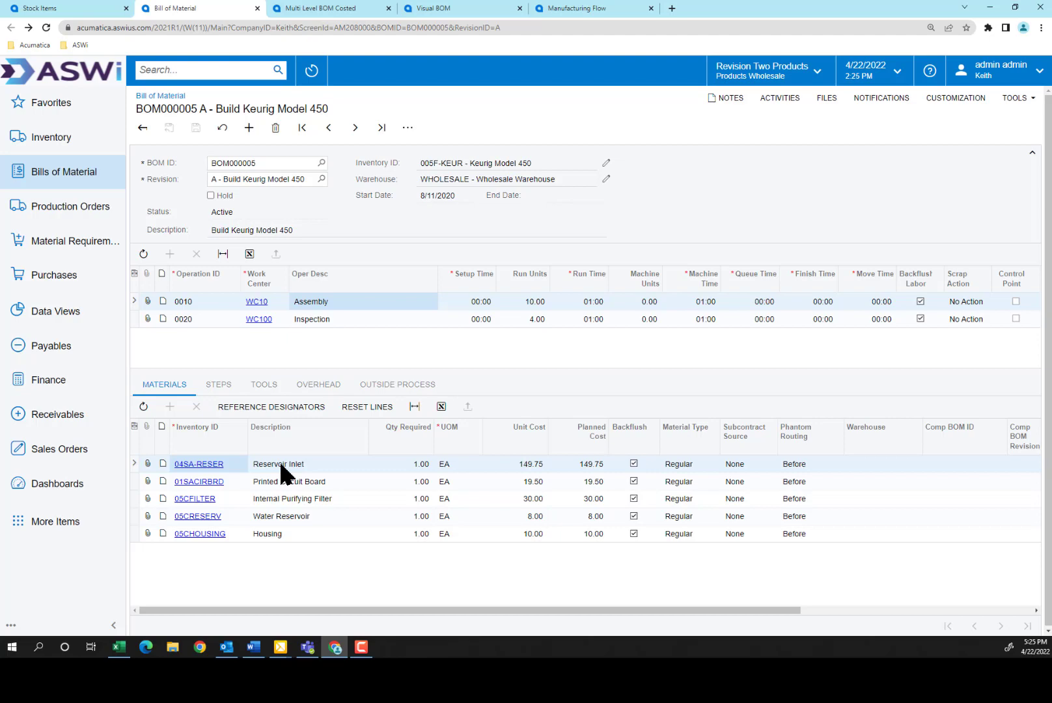
# - Generate the Multilevel Costed report for BOM000005, checking the 327.83 unit cost on page 2
pyautogui.click(408, 129)
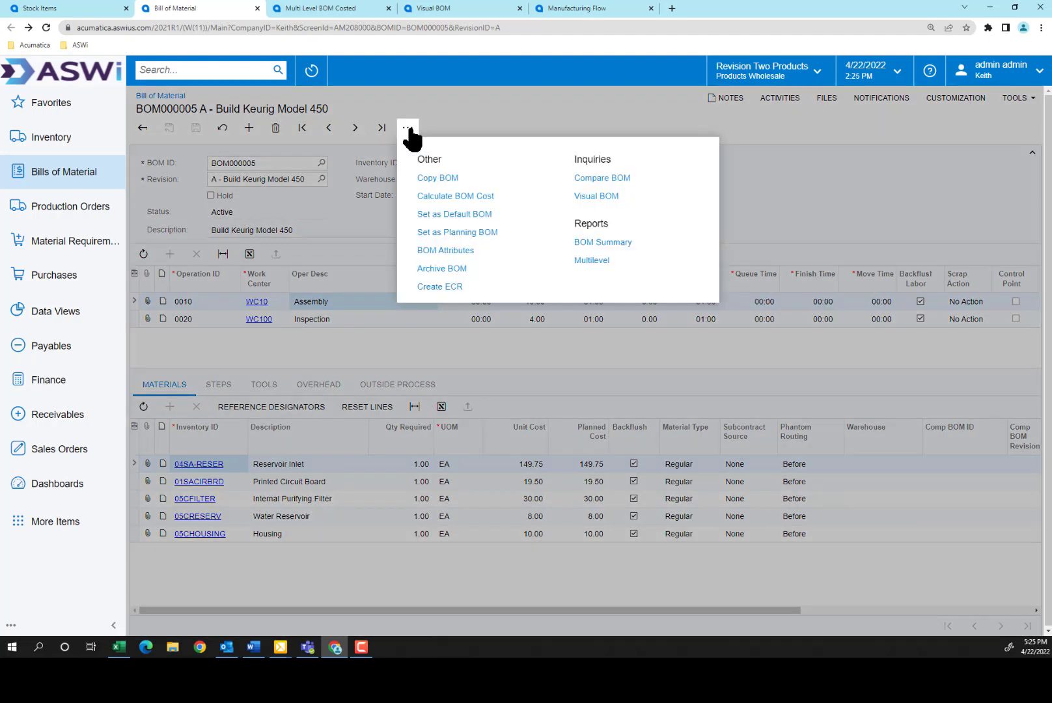
pyautogui.click(589, 260)
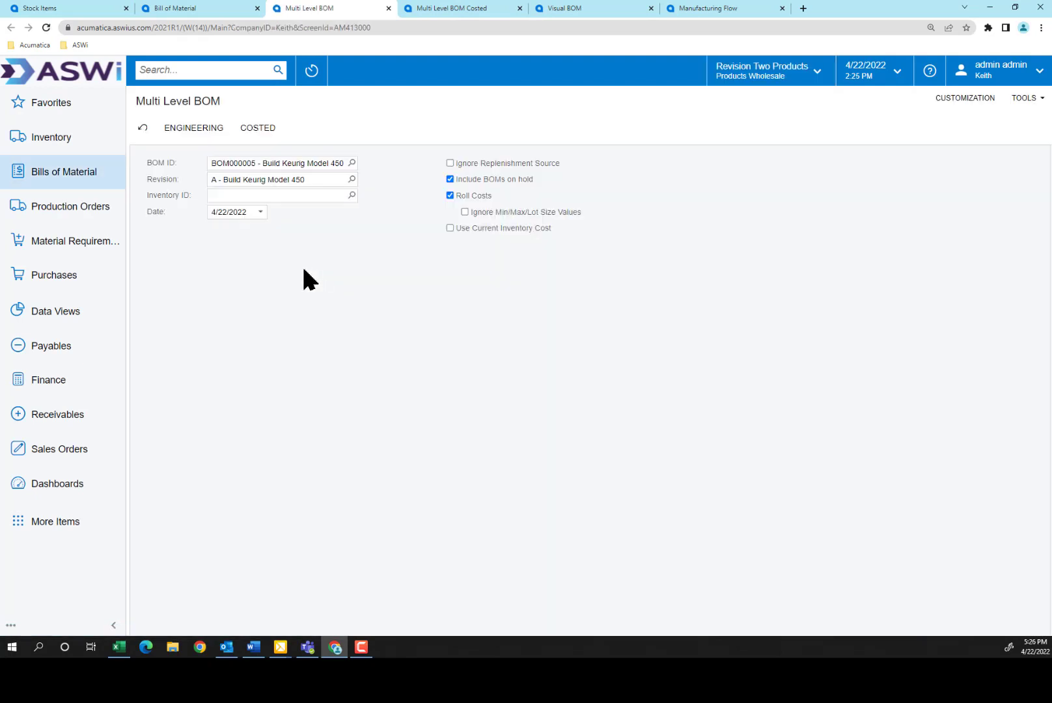
pyautogui.click(262, 128)
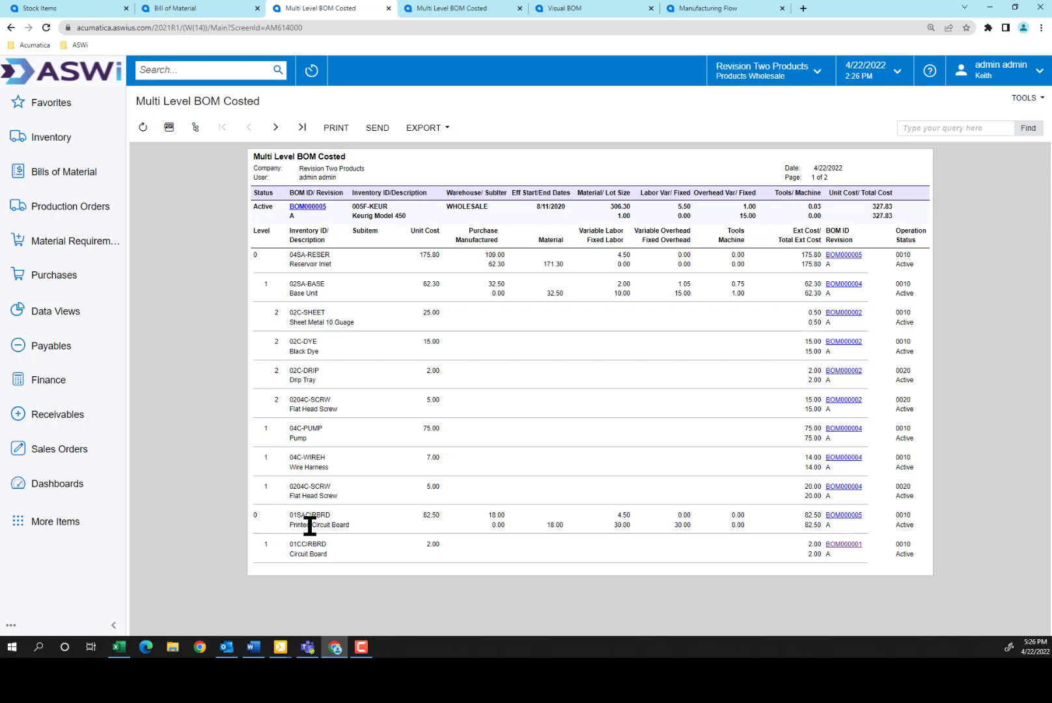
pyautogui.click(275, 126)
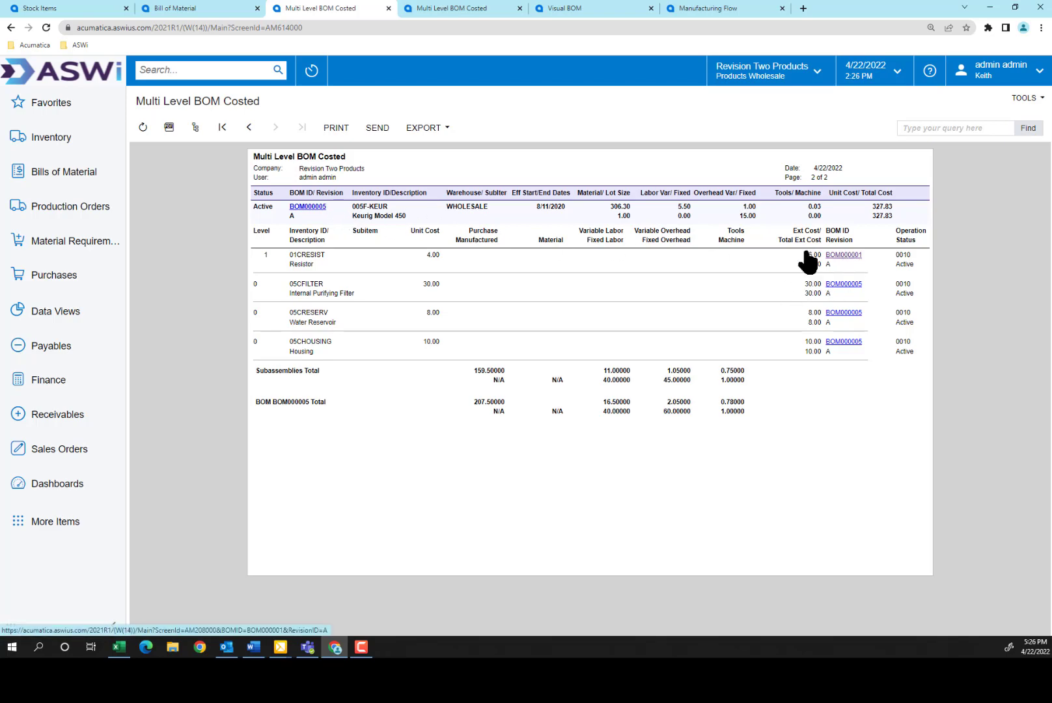
pyautogui.click(250, 127)
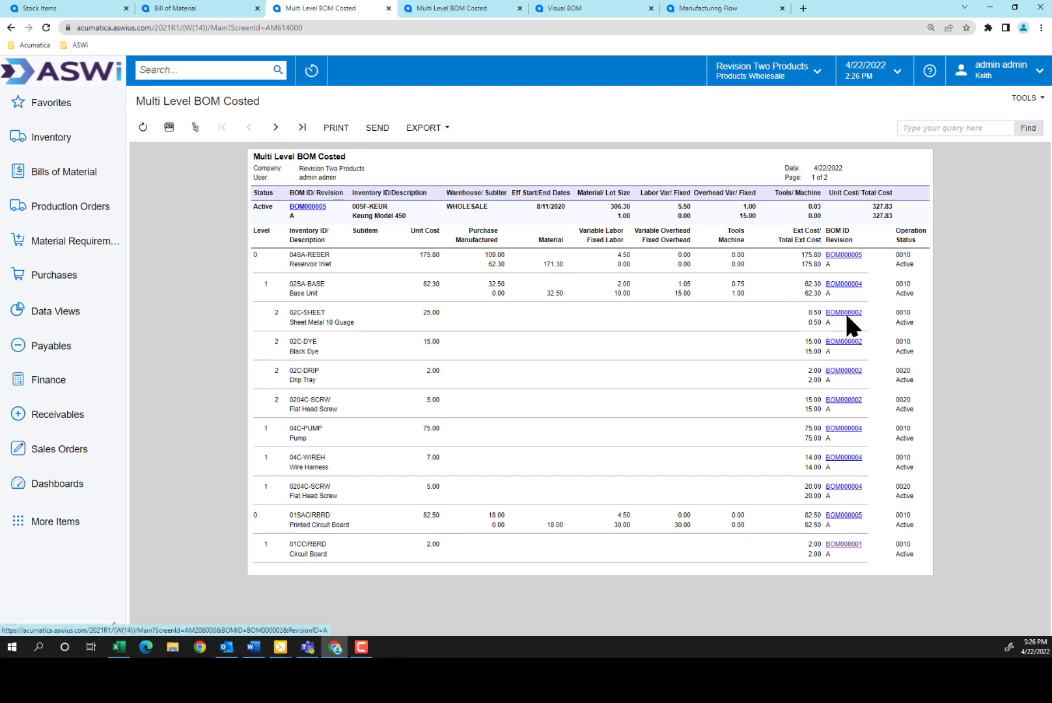
# - Open the Reservoir Inlet sub-assembly BOM000004 from its link in the costed report
pyautogui.click(843, 429)
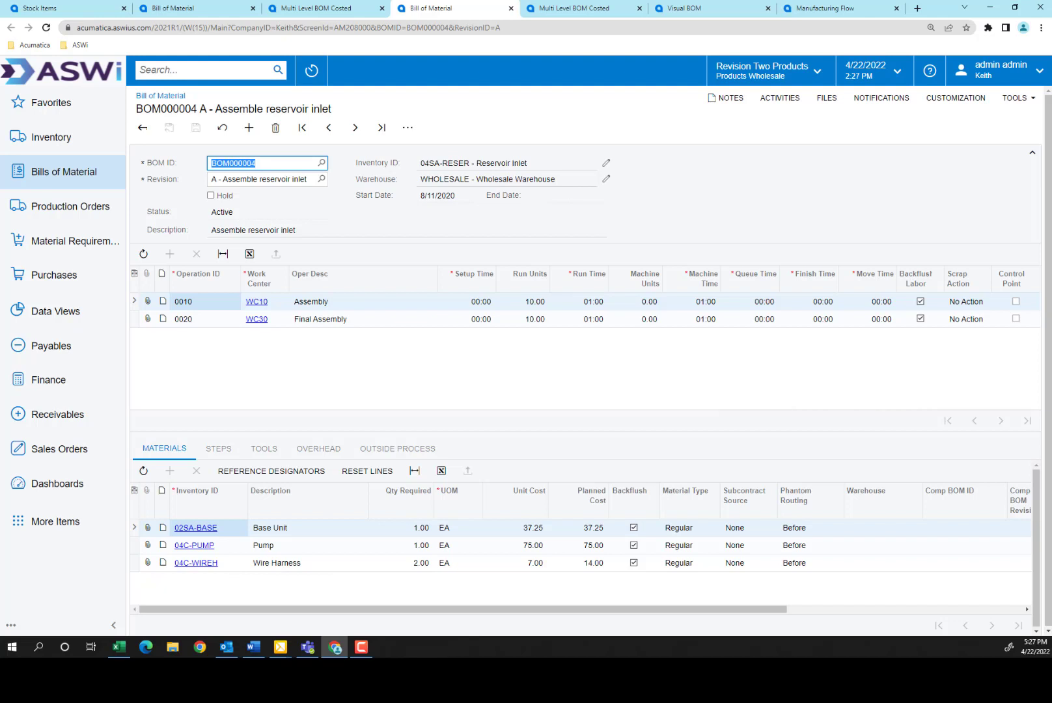
pyautogui.press('F10')
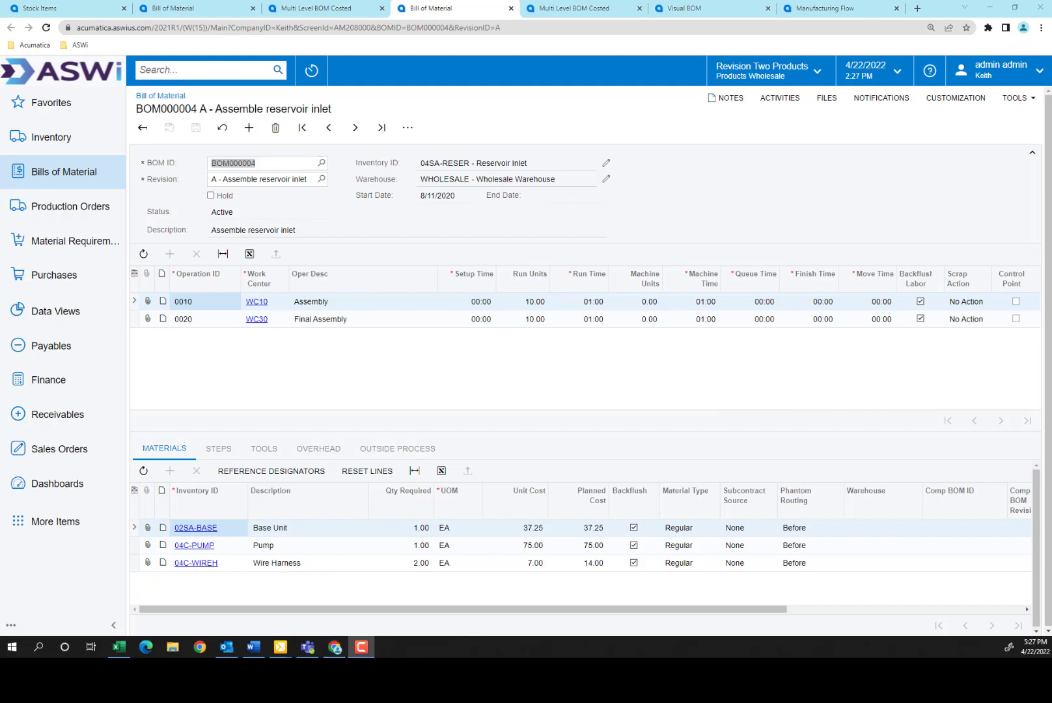
# - Return to the Stock Items list and select the 01SACIRBRD and Keurig Model 450 items
pyautogui.click(55, 9)
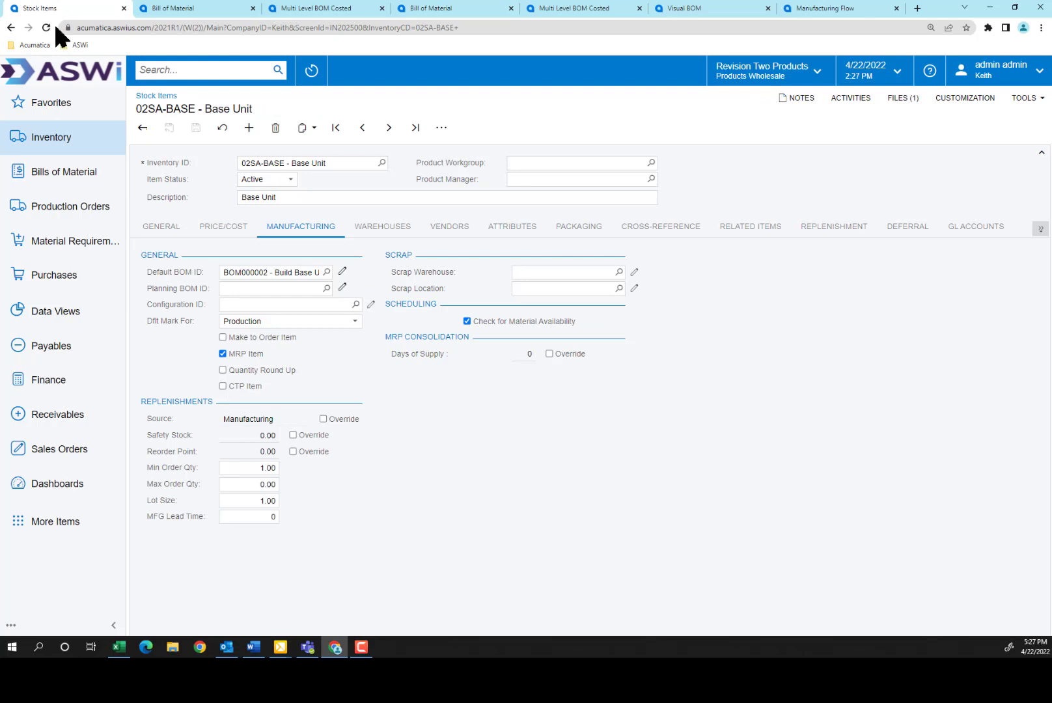
pyautogui.click(48, 137)
pyautogui.click(190, 304)
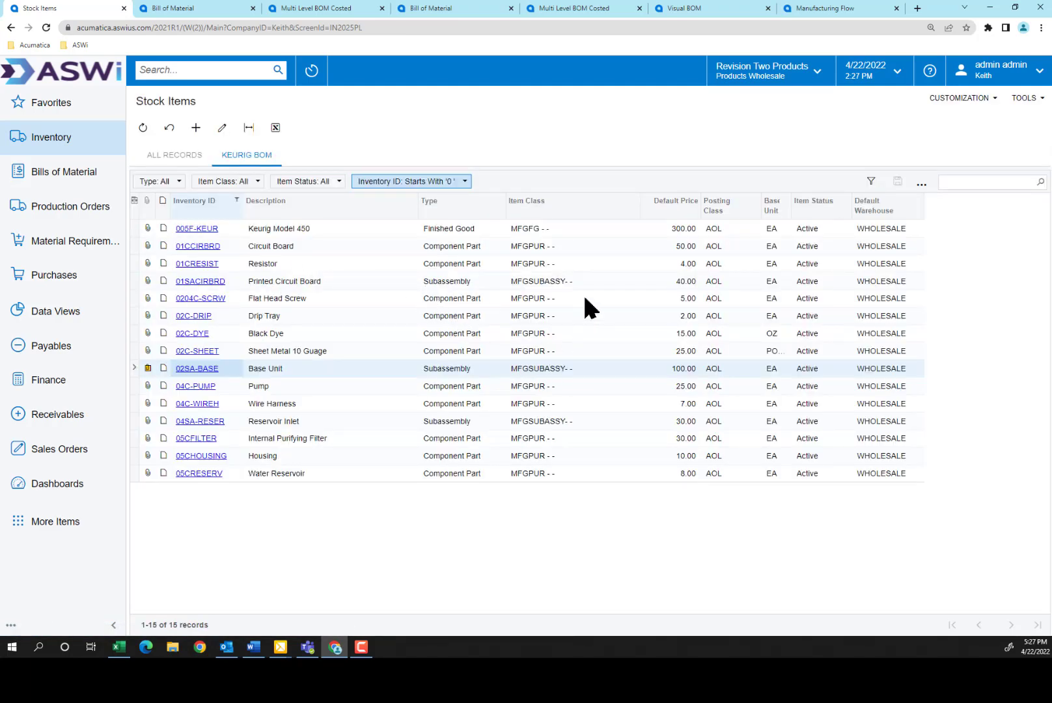
pyautogui.click(572, 278)
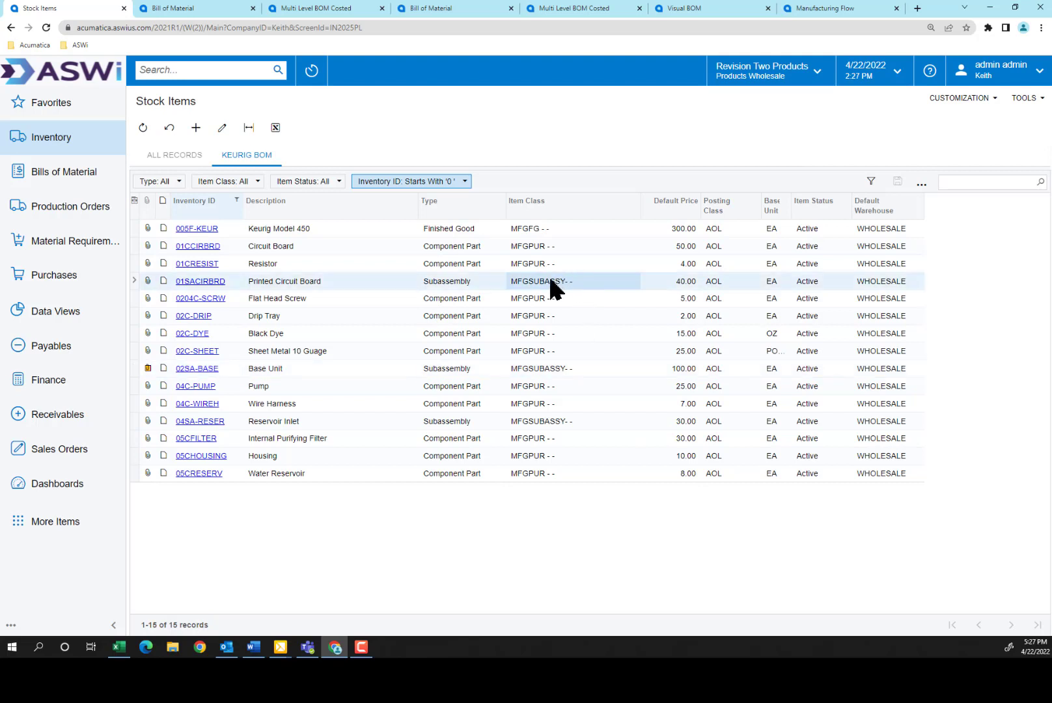
pyautogui.click(271, 228)
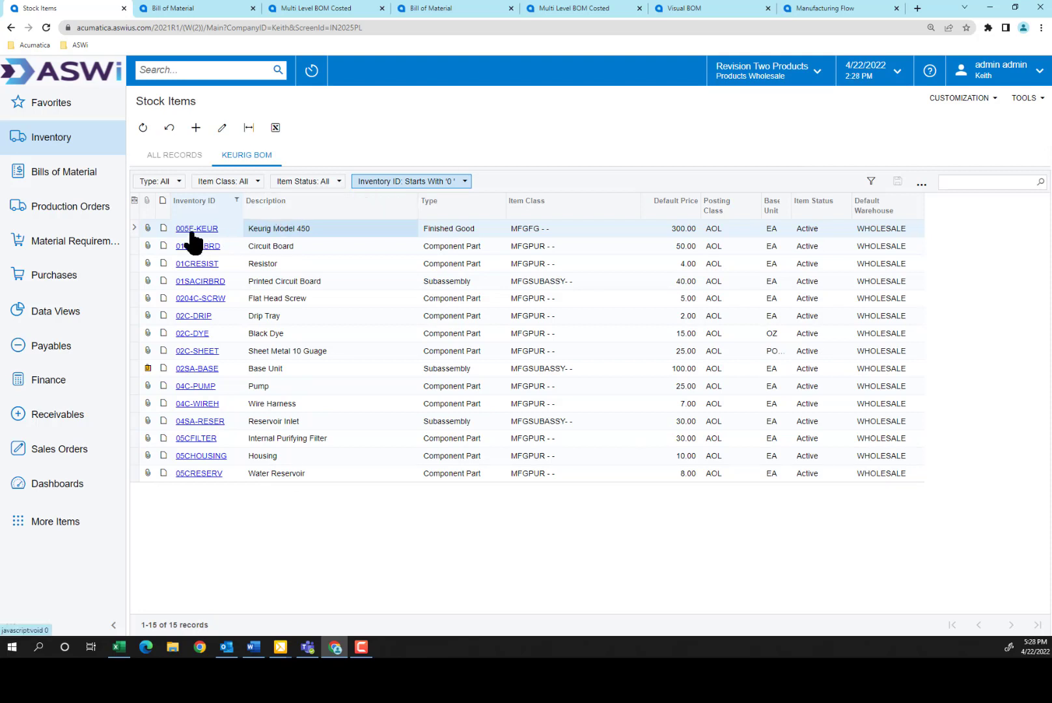
# - Open planned production order AM000115 from the production orders list
pyautogui.click(50, 211)
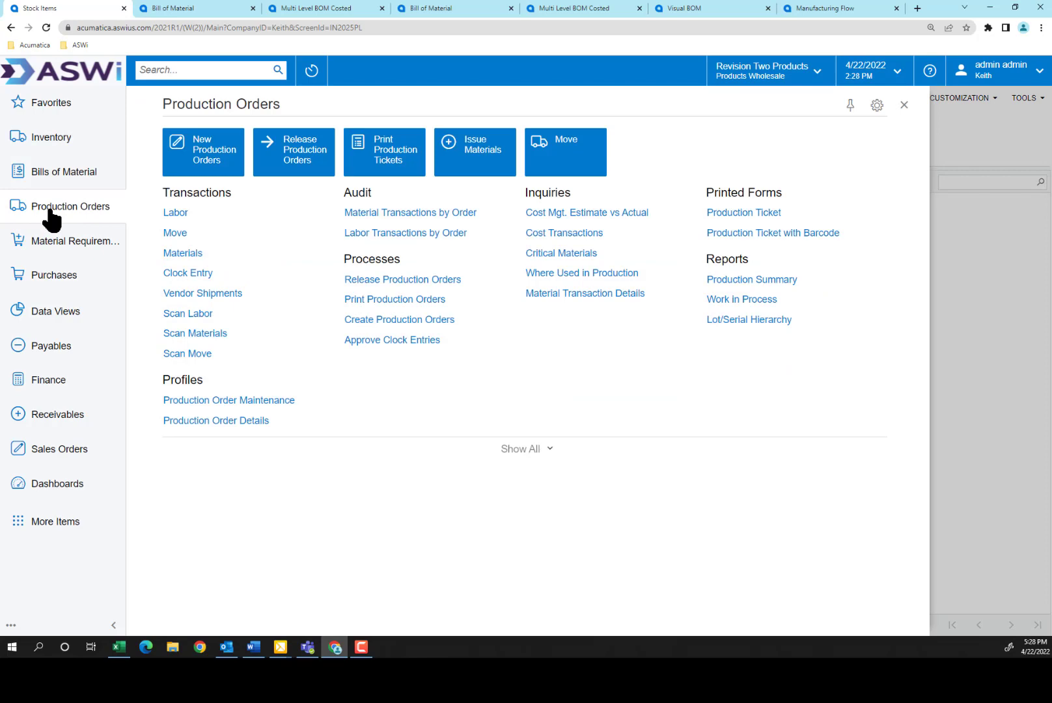
pyautogui.click(203, 400)
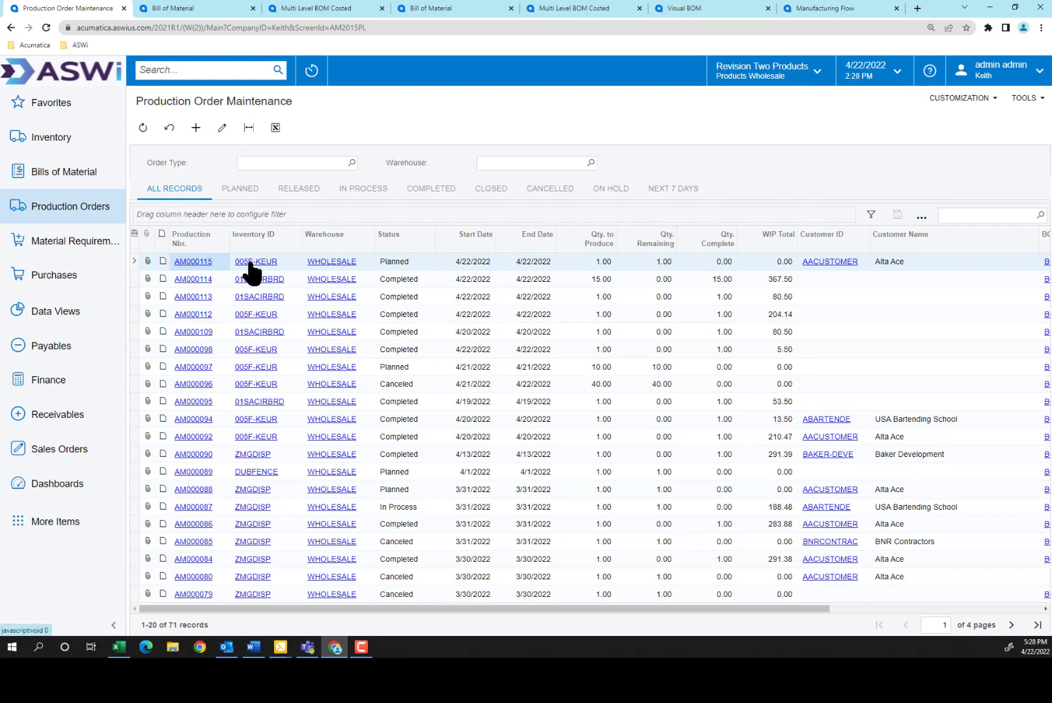
pyautogui.click(194, 262)
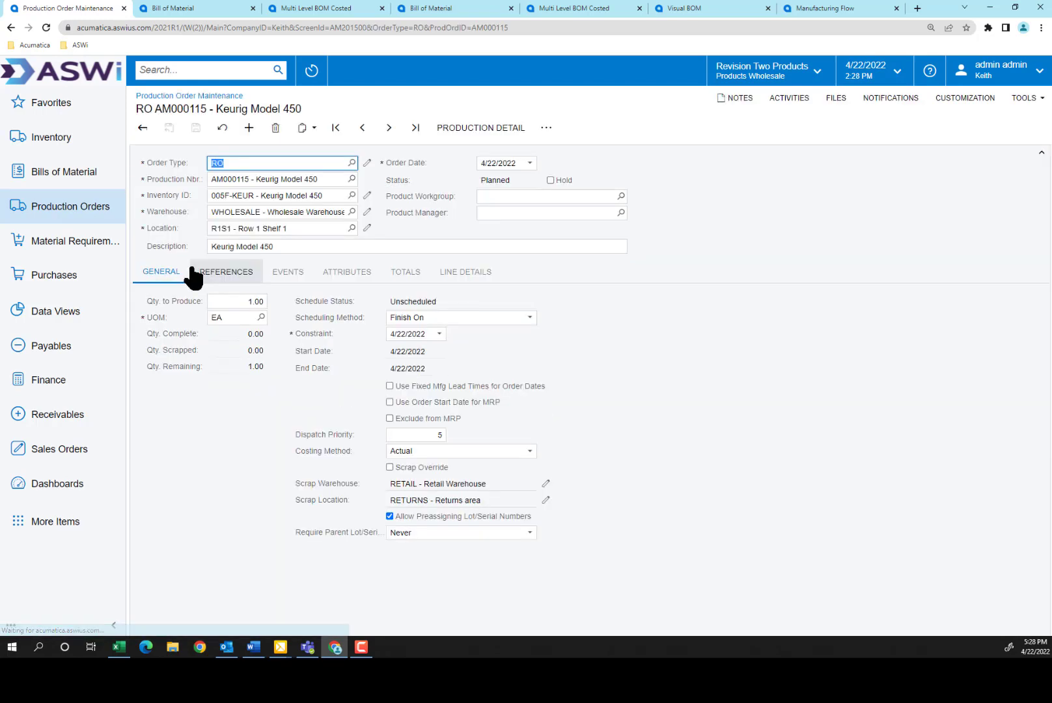
# - Review AM000115's references (sales order SO006770), event history and 327.83 cost totals
pyautogui.click(218, 280)
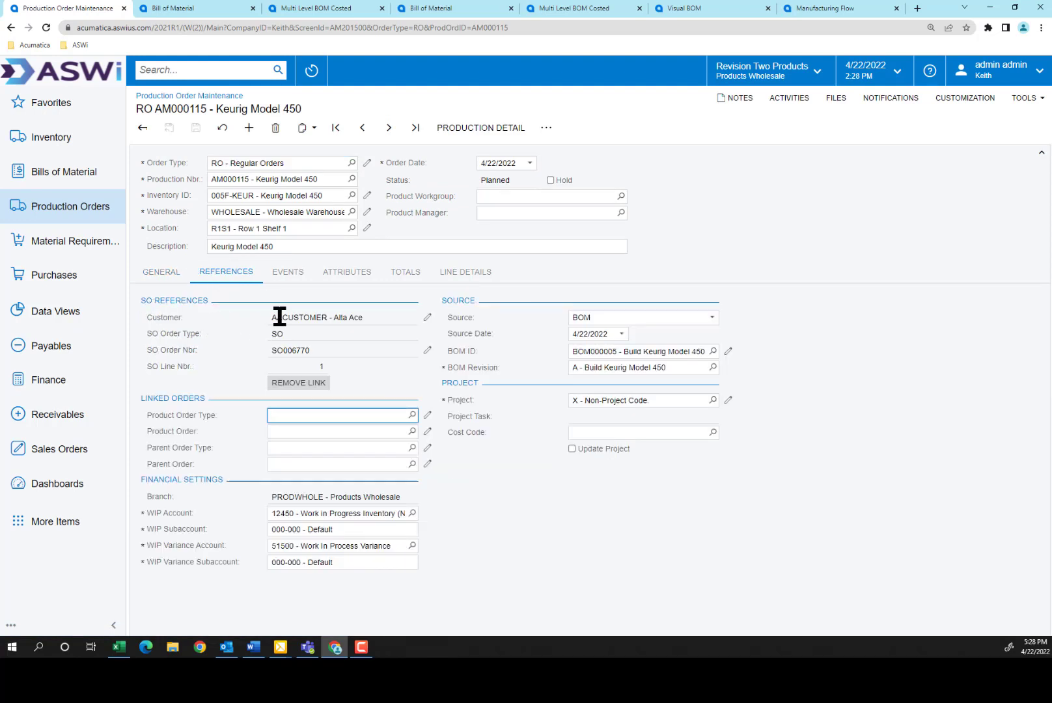
pyautogui.click(292, 276)
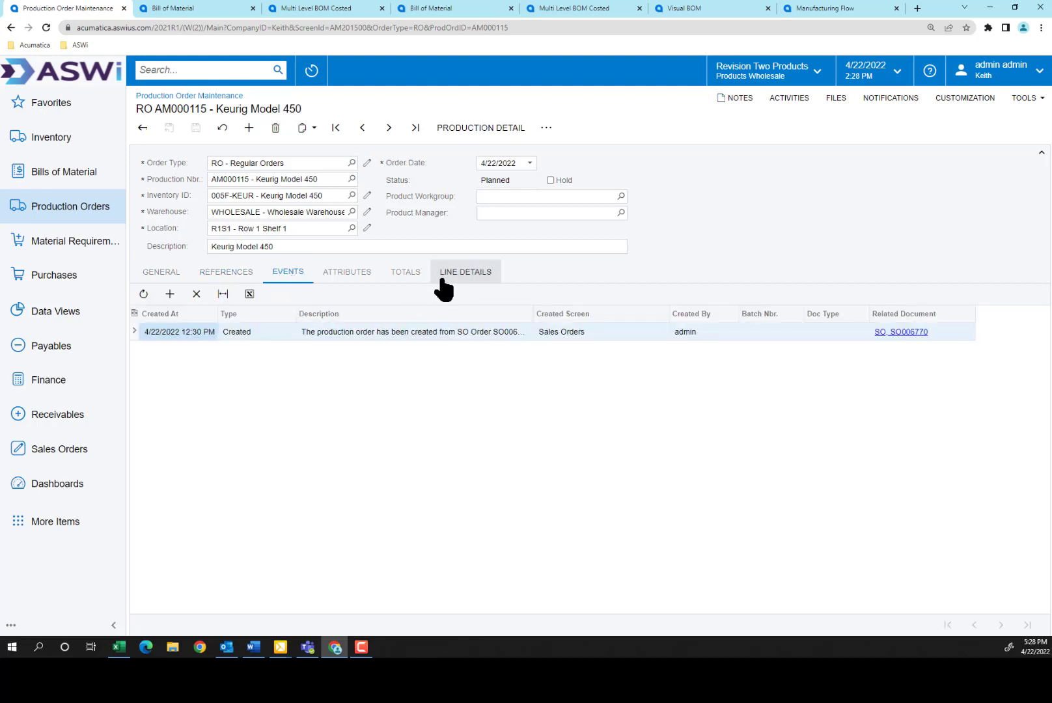
pyautogui.click(408, 279)
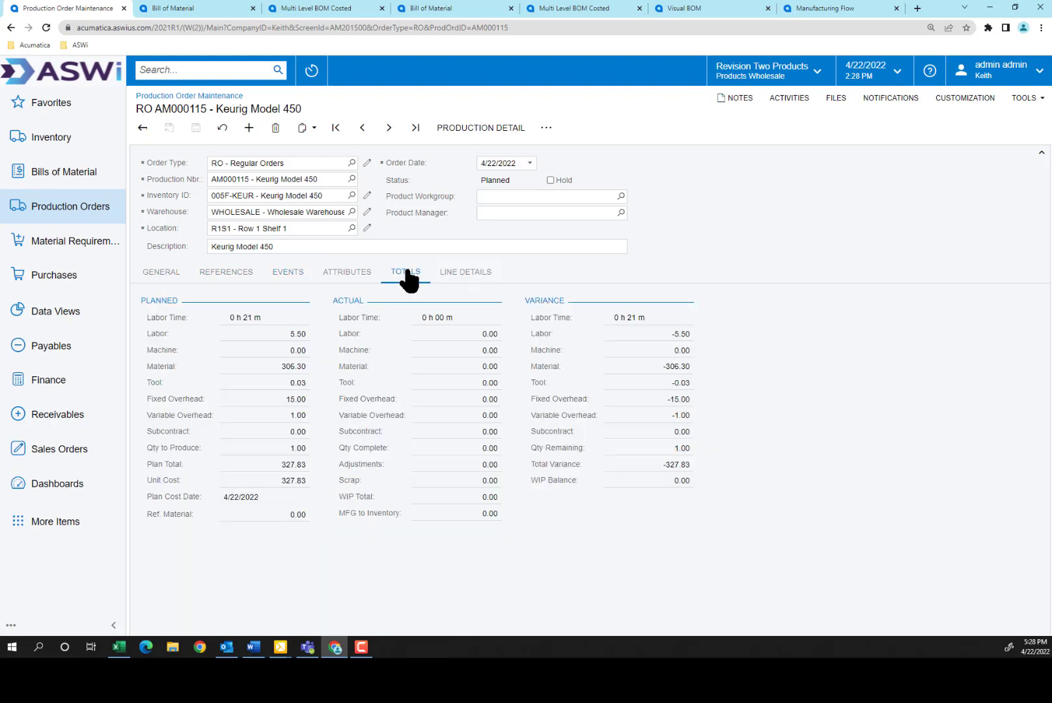